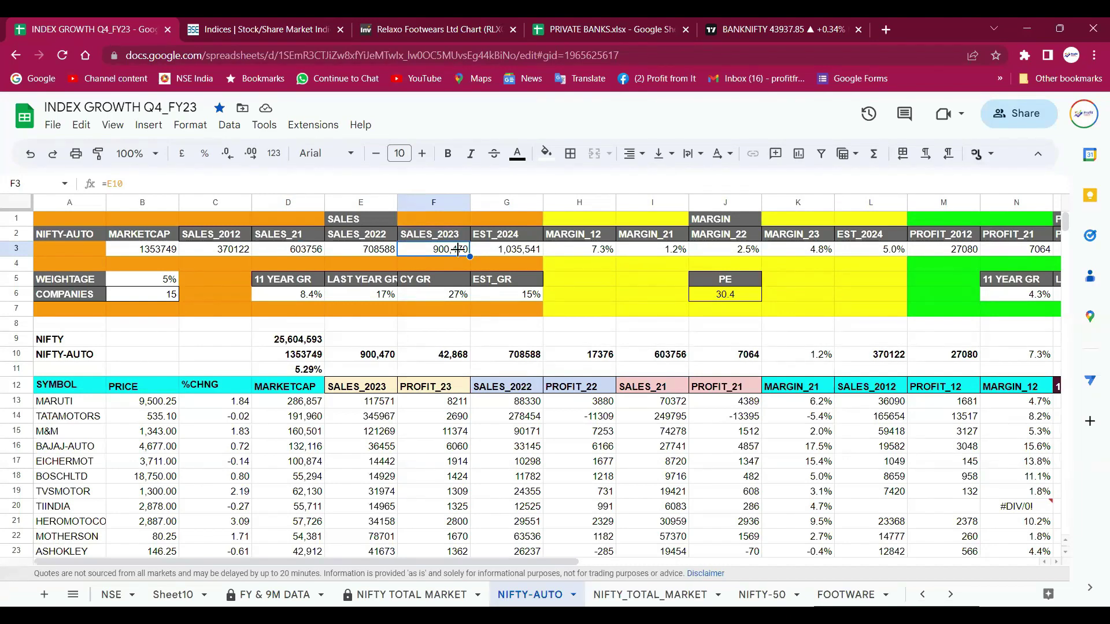
# Step: Examine the market cap and 2023 sales figures of MARUTI and TATAMOTORS by selecting the range D13:E14
pyautogui.click(305, 406)
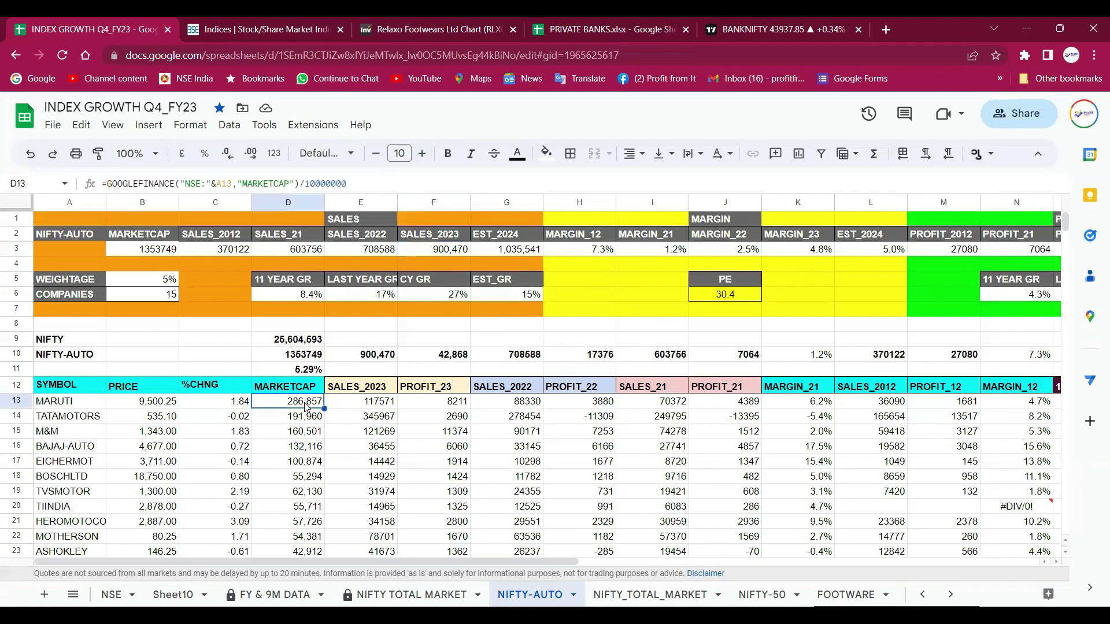
pyautogui.click(381, 423)
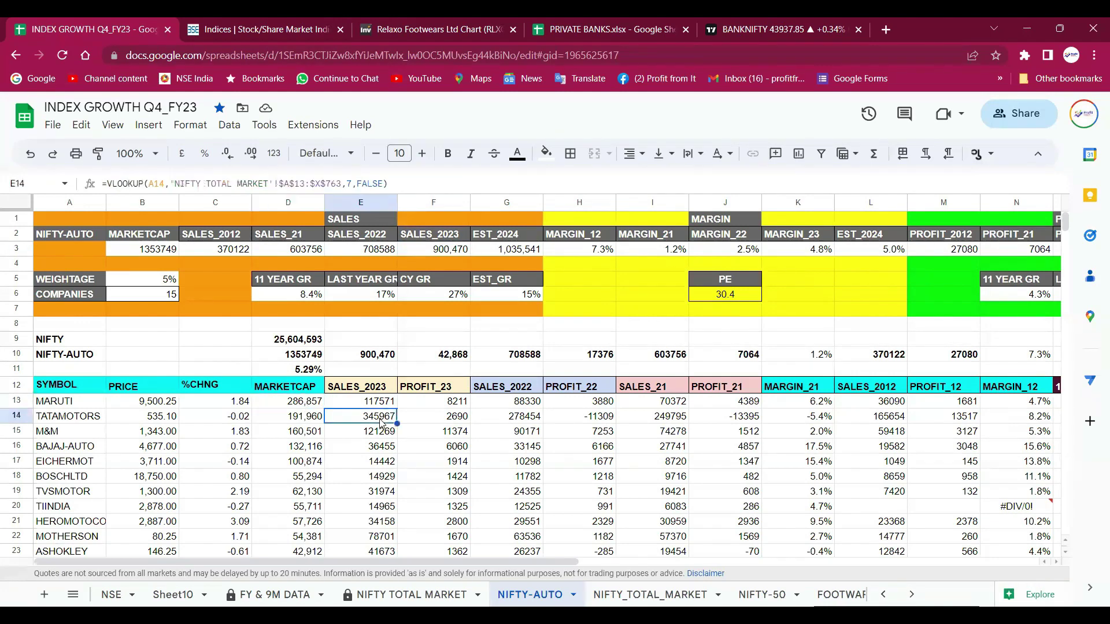
pyautogui.click(299, 404)
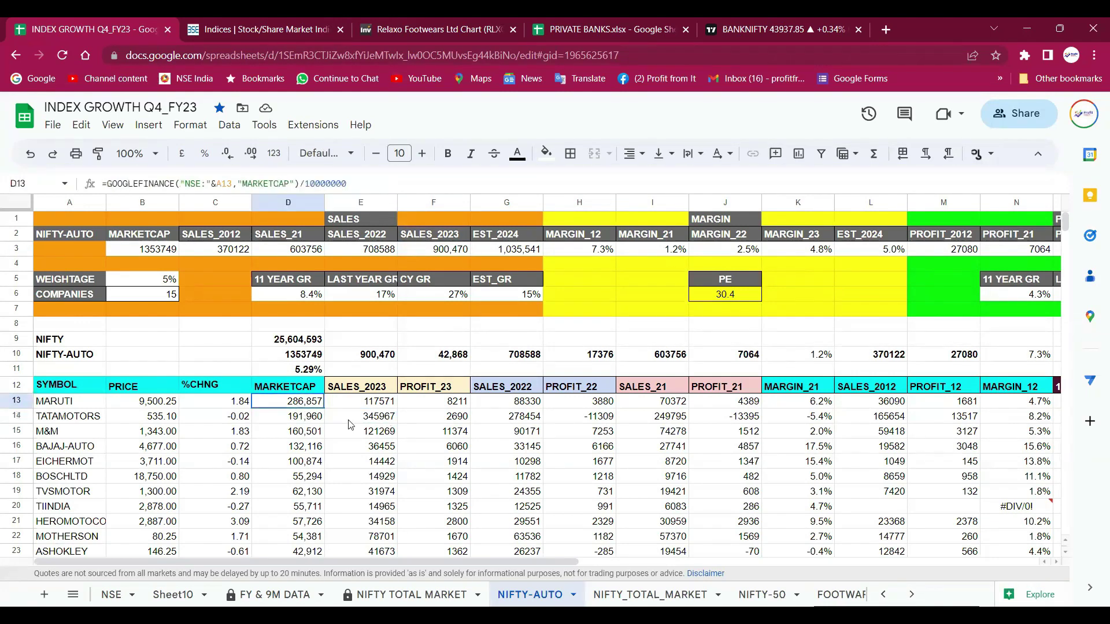
pyautogui.keyDown('shift'); pyautogui.click(381, 419); pyautogui.keyUp('shift')
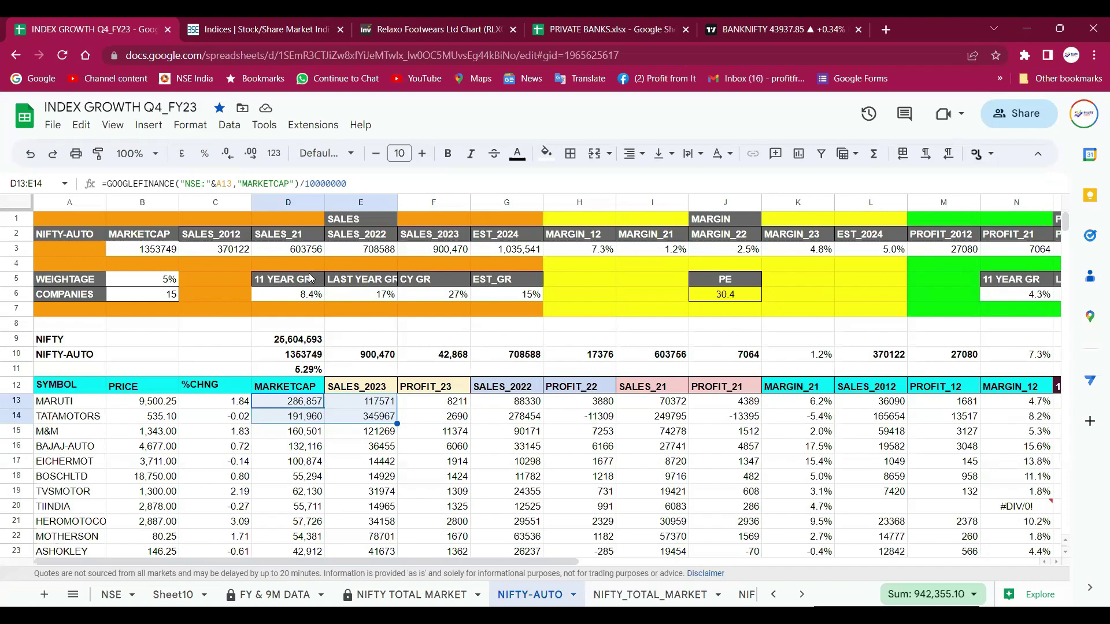
# Step: Inspect the 11-year sales growth formula in D6, circle its value with the annotation pen and clear the mark
pyautogui.click(309, 296)
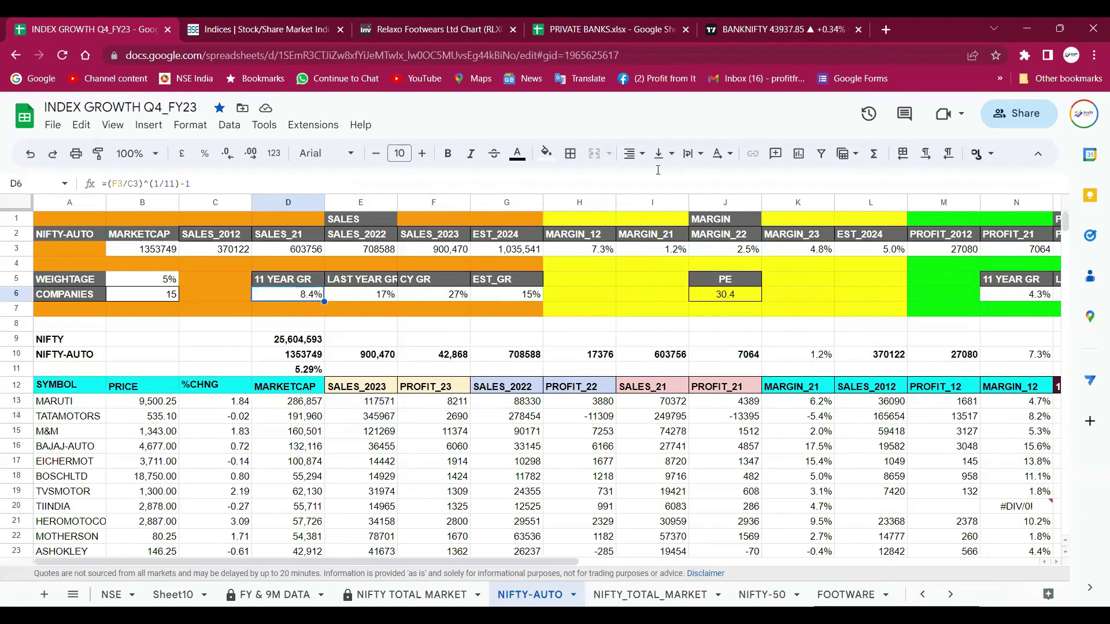
pyautogui.moveTo(288, 288); pyautogui.dragTo(339, 283)
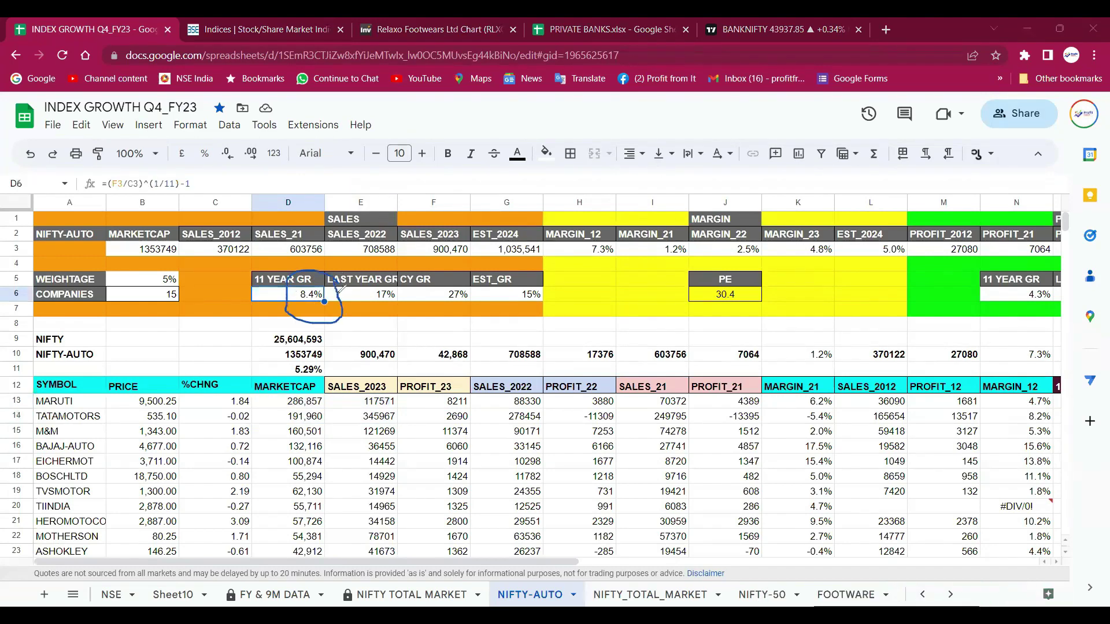
pyautogui.press('Escape')
# Step: Compare last year's sales growth in E6 with current-year growth in F6, sketching an arrow from one towards the other
pyautogui.click(382, 296)
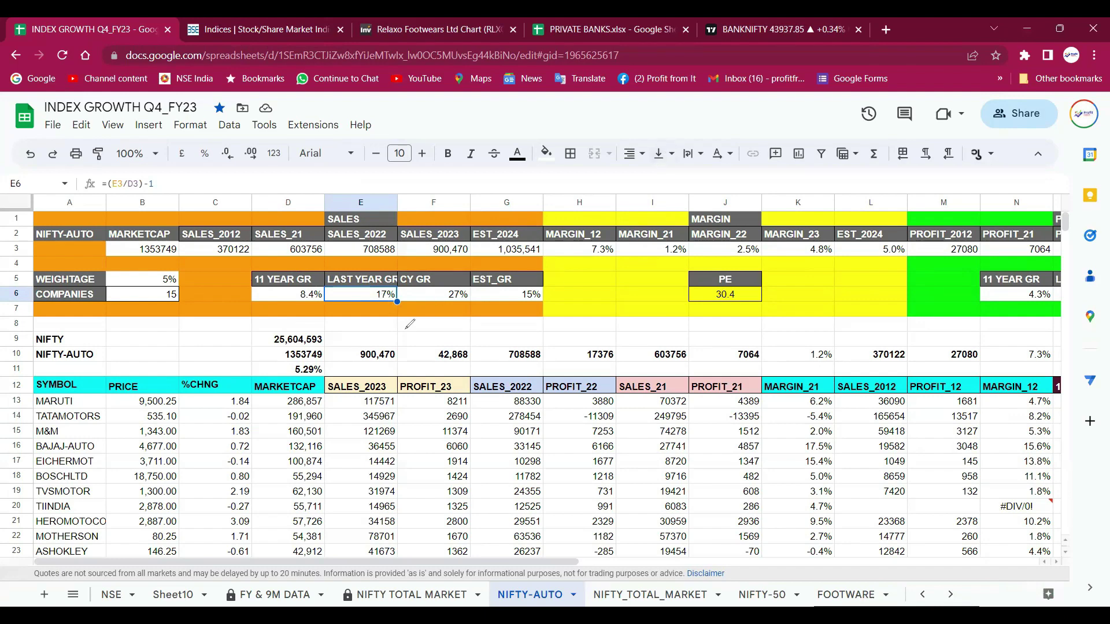
pyautogui.moveTo(388, 317); pyautogui.dragTo(448, 319)
pyautogui.moveTo(443, 310)
pyautogui.mouseDown()
pyautogui.moveTo(484, 331)
pyautogui.moveTo(411, 353)
pyautogui.mouseUp()
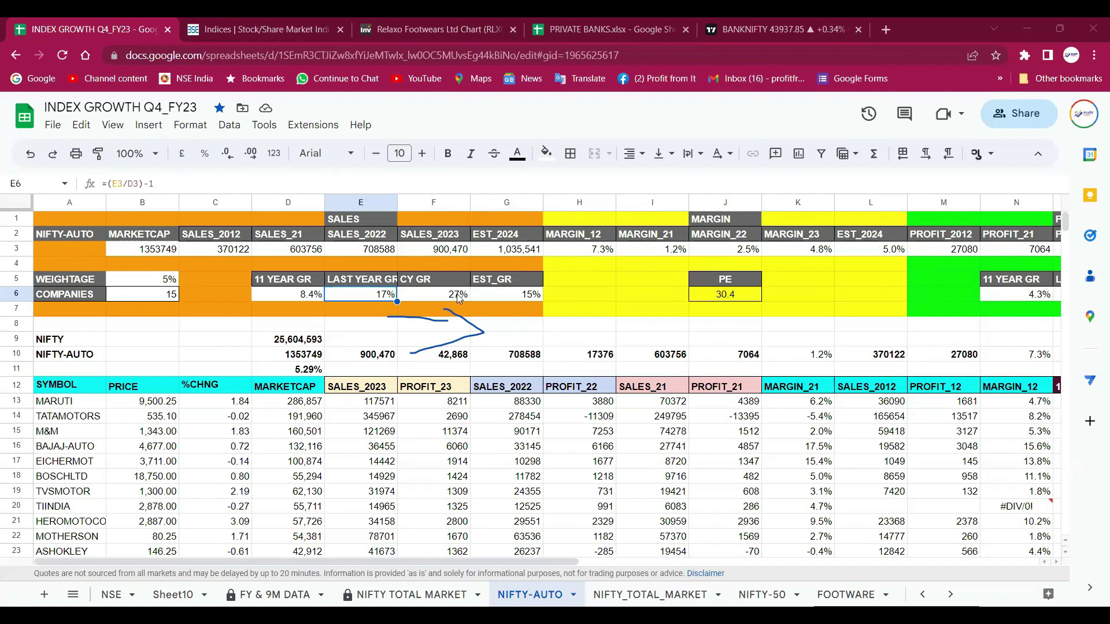
pyautogui.click(456, 293)
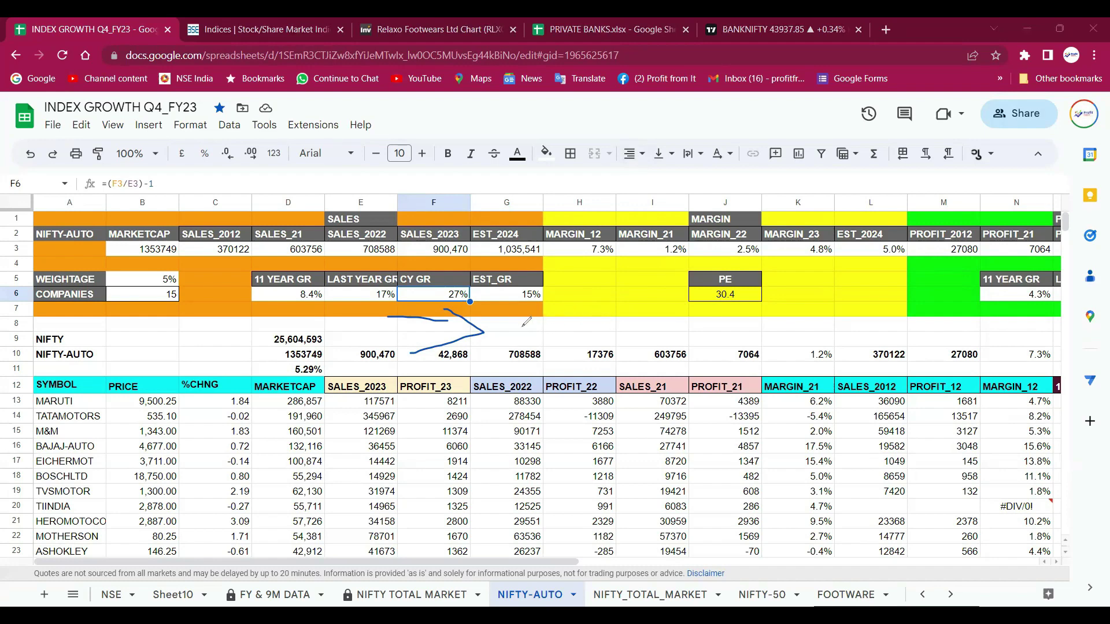
# Step: Handwrite a short circled note beside the current-year sales growth, underline it and clear all pen marks
pyautogui.moveTo(529, 316)
pyautogui.mouseDown()
pyautogui.moveTo(535, 328)
pyautogui.moveTo(623, 291)
pyautogui.mouseUp()
pyautogui.click(540, 321)
pyautogui.click(558, 319)
pyautogui.click(601, 311)
pyautogui.moveTo(536, 349)
pyautogui.mouseDown()
pyautogui.moveTo(633, 318)
pyautogui.moveTo(525, 345)
pyautogui.moveTo(639, 338)
pyautogui.moveTo(638, 296)
pyautogui.mouseUp()
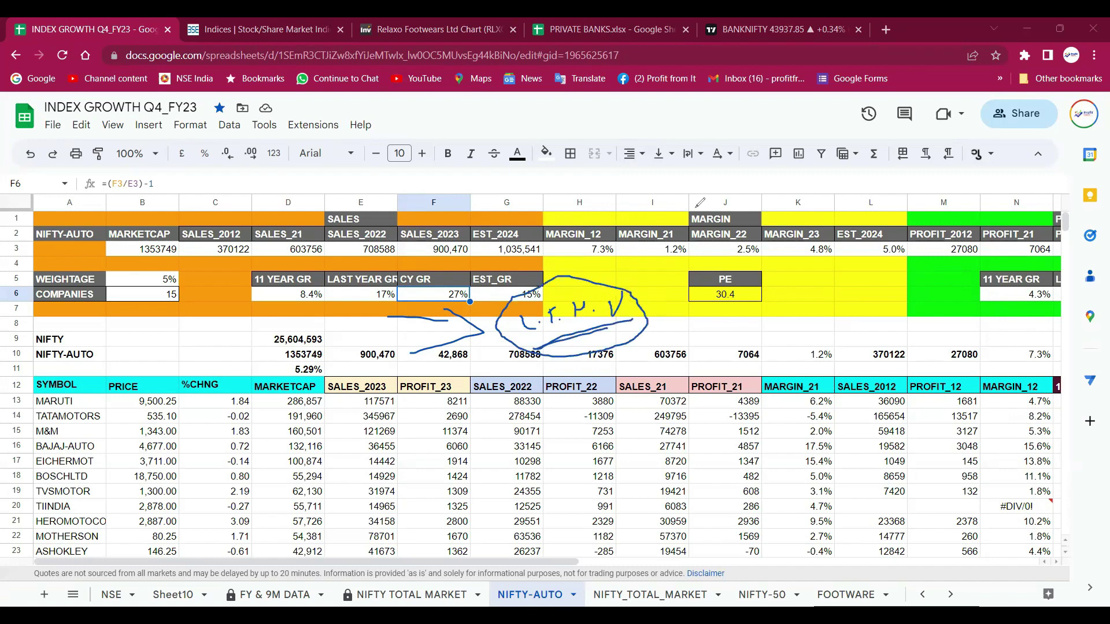
pyautogui.press('Escape')
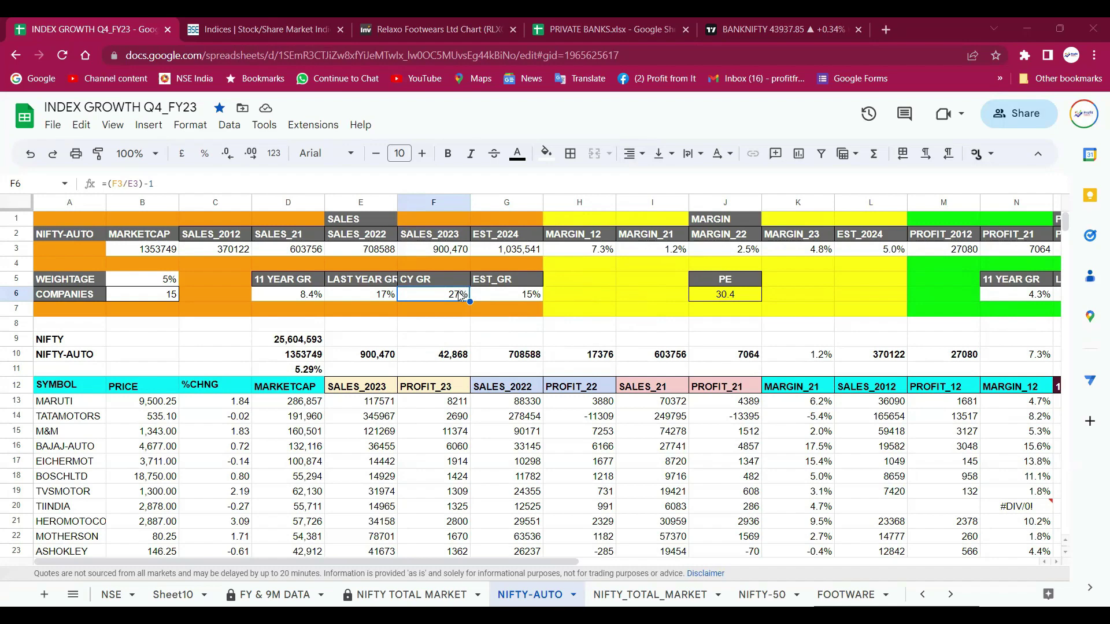
# Step: Check the estimated sales growth in G6 and read along row 6 to the current-year profit growth in P6
pyautogui.click(516, 296)
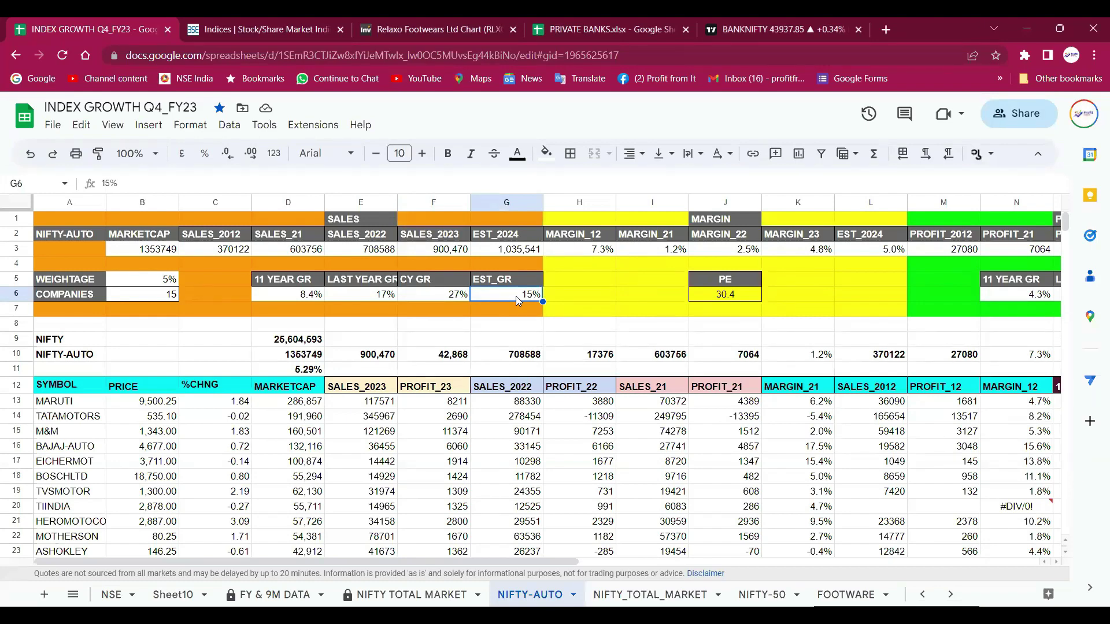
pyautogui.press('Right')
pyautogui.press('Right')
pyautogui.press('Right')
pyautogui.press('Right')
pyautogui.press('Right')
pyautogui.press('Right')
pyautogui.press('Right')
pyautogui.press('Right')
pyautogui.press('Right')
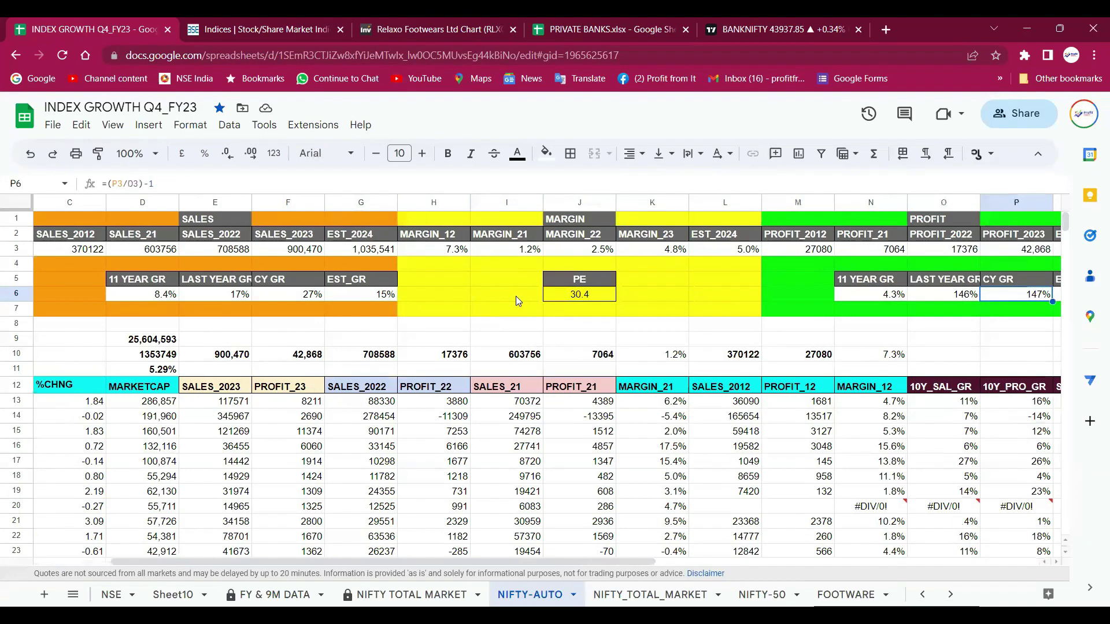
# Step: Review the sector margins in row 3 one by one, from MARGIN_12 through MARGIN_23
pyautogui.press('Left')
pyautogui.press('Left')
pyautogui.press('Left')
pyautogui.press('Left')
pyautogui.press('Left')
pyautogui.press('Left')
pyautogui.press('Left')
pyautogui.press('Left')
pyautogui.press('Up')
pyautogui.press('Up')
pyautogui.press('Up')
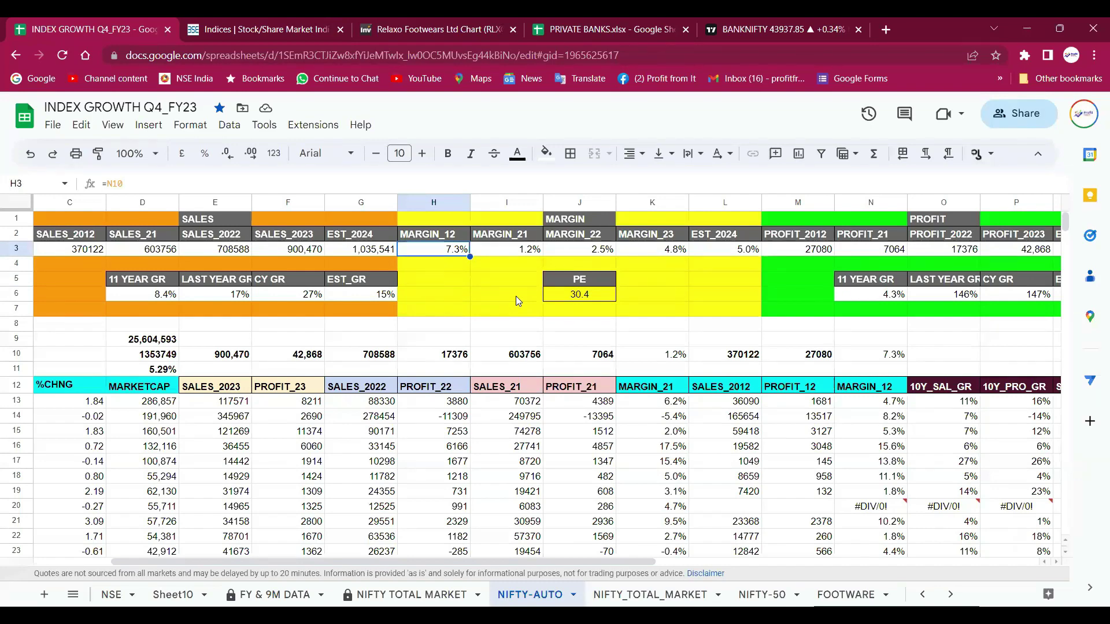
pyautogui.press('Right')
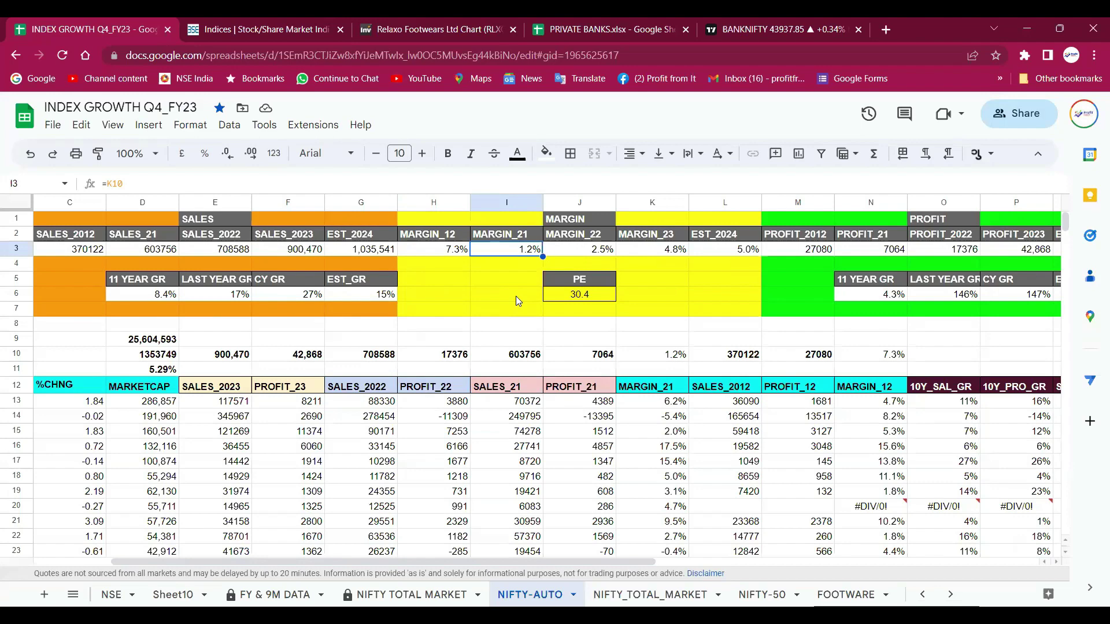
pyautogui.press('Right')
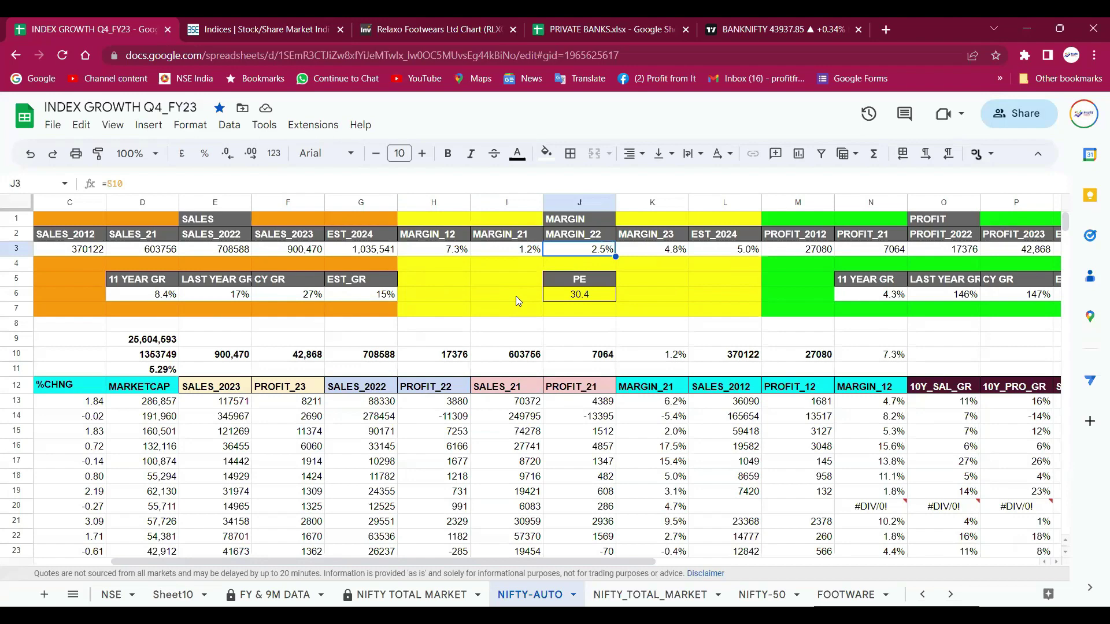
pyautogui.press('Right')
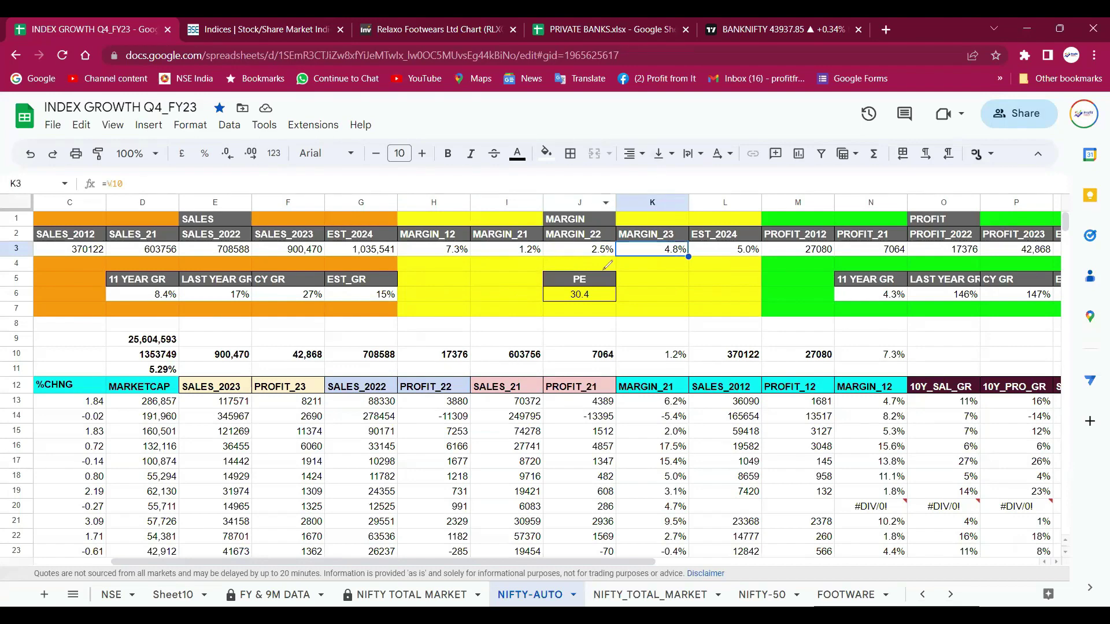
# Step: Mark the 2022 and 2023 margins, circle the estimated 2024 margin, draw a line from the sales growth values and clear the annotations
pyautogui.moveTo(612, 266); pyautogui.dragTo(685, 266)
pyautogui.moveTo(691, 228)
pyautogui.mouseDown()
pyautogui.moveTo(664, 214)
pyautogui.moveTo(581, 246)
pyautogui.moveTo(704, 246)
pyautogui.moveTo(654, 368)
pyautogui.mouseUp()
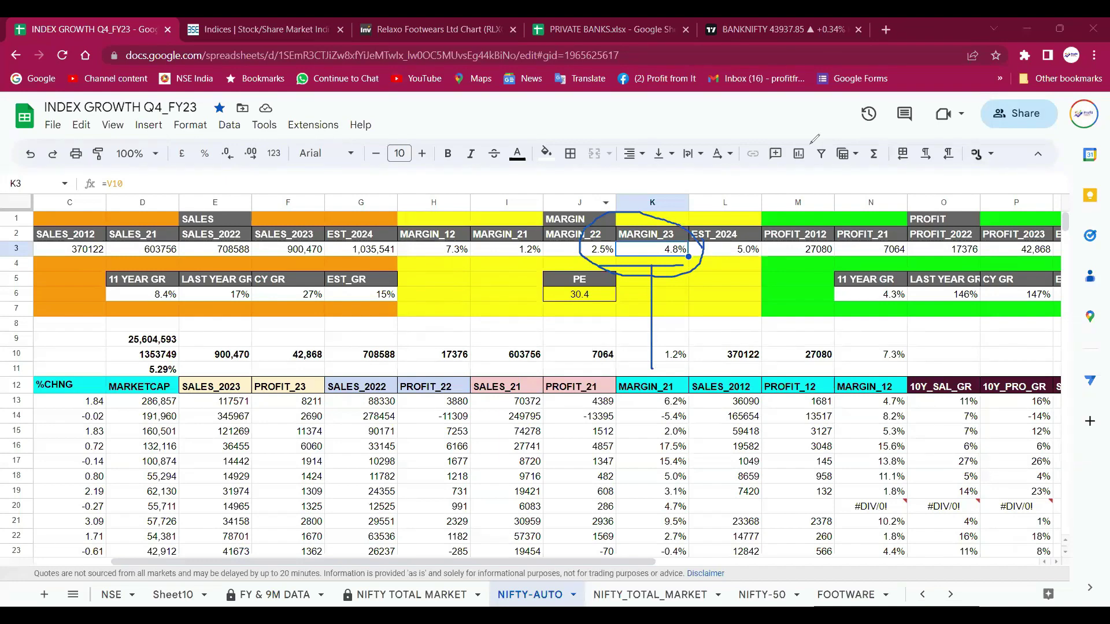
pyautogui.moveTo(612, 263)
pyautogui.mouseDown()
pyautogui.moveTo(688, 259)
pyautogui.moveTo(672, 291)
pyautogui.mouseUp()
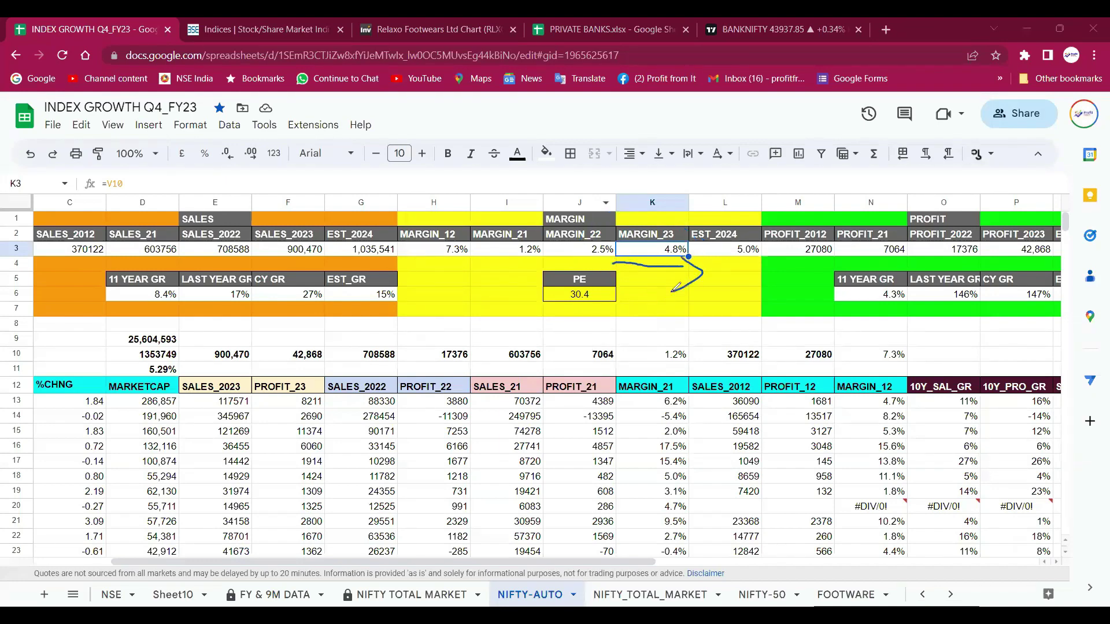
pyautogui.moveTo(755, 233); pyautogui.dragTo(764, 271)
pyautogui.moveTo(306, 305)
pyautogui.mouseDown()
pyautogui.moveTo(347, 312)
pyautogui.moveTo(507, 272)
pyautogui.mouseUp()
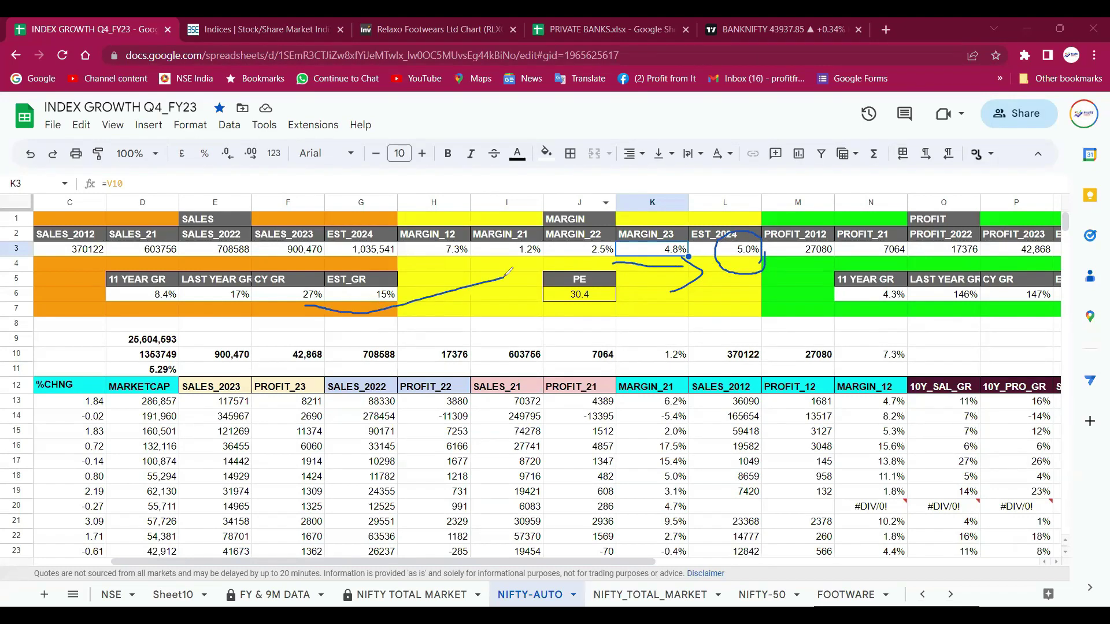
pyautogui.moveTo(669, 282); pyautogui.dragTo(751, 266)
pyautogui.press('Escape')
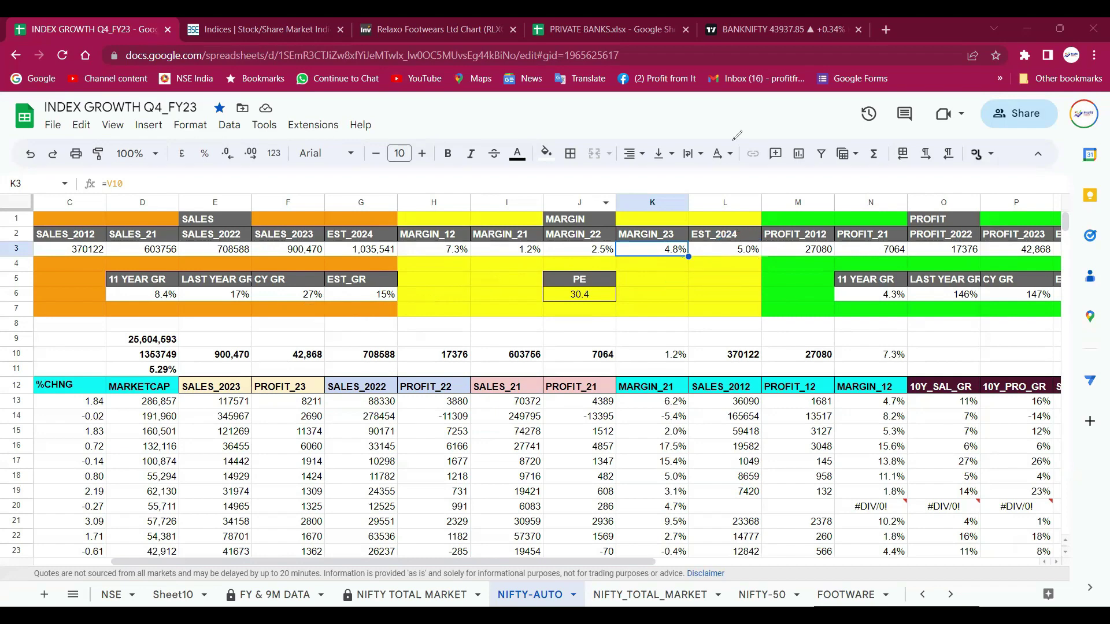
# Step: Check the estimated 2024 margin in L3 and compare the sector's 2012 and 2023 profits in row 3
pyautogui.click(702, 251)
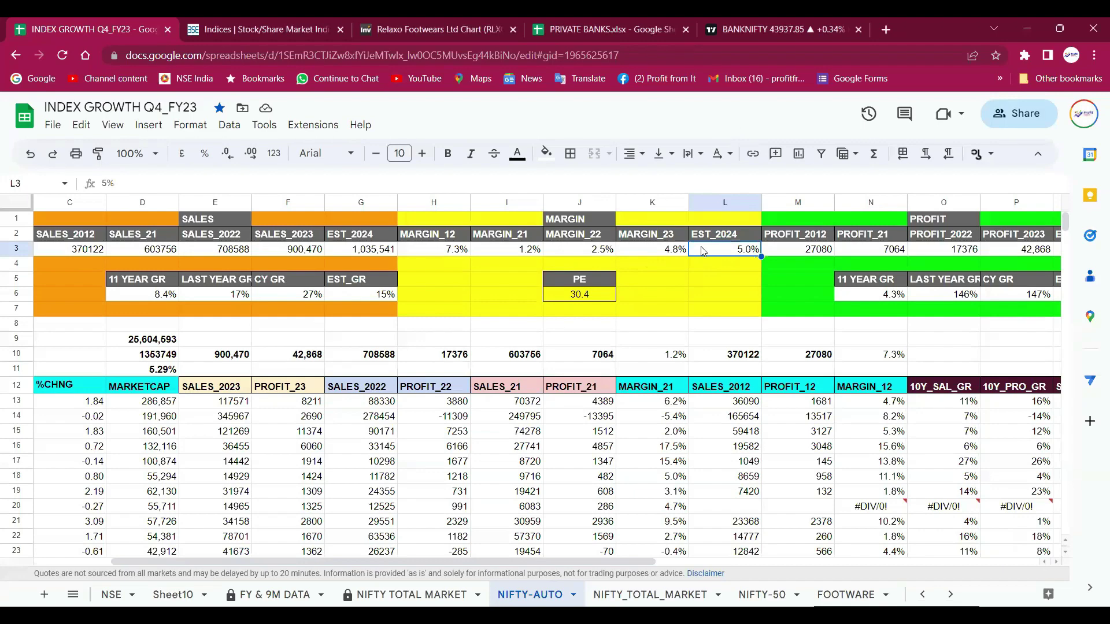
pyautogui.press('Right')
pyautogui.press('Right')
pyautogui.press('Right')
pyautogui.press('Right')
pyautogui.press('Right')
pyautogui.press('Right')
pyautogui.press('Right')
pyautogui.press('Right')
pyautogui.press('Right')
pyautogui.press('Right')
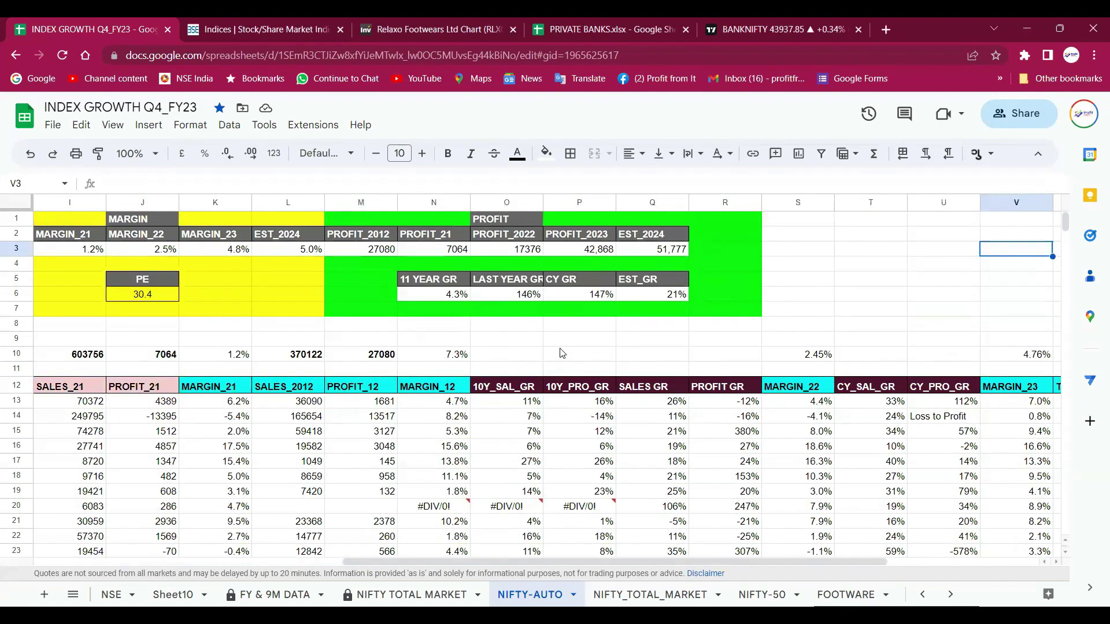
pyautogui.click(365, 252)
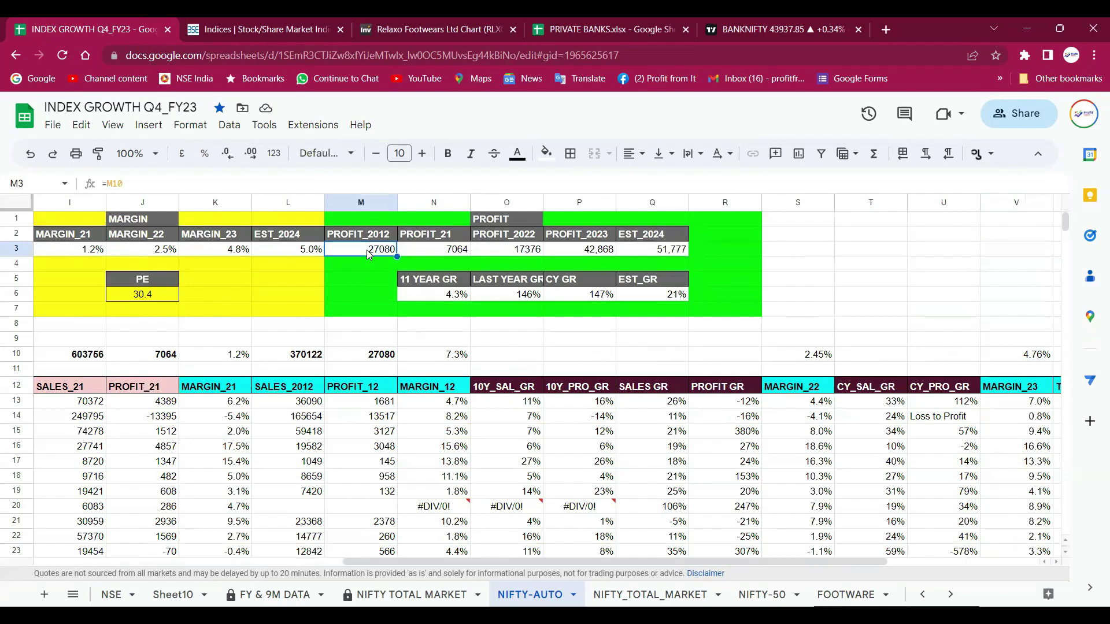
pyautogui.click(601, 252)
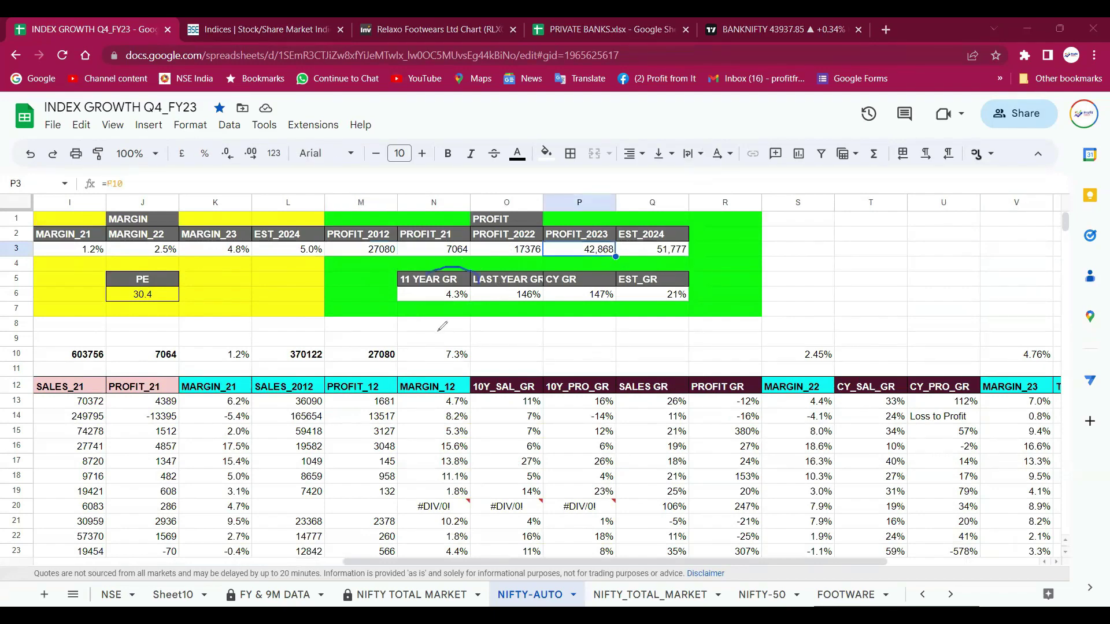
# Step: Circle the 11-year profit growth and draw further pen marks beneath the profit growth figures
pyautogui.moveTo(442, 267); pyautogui.dragTo(485, 276)
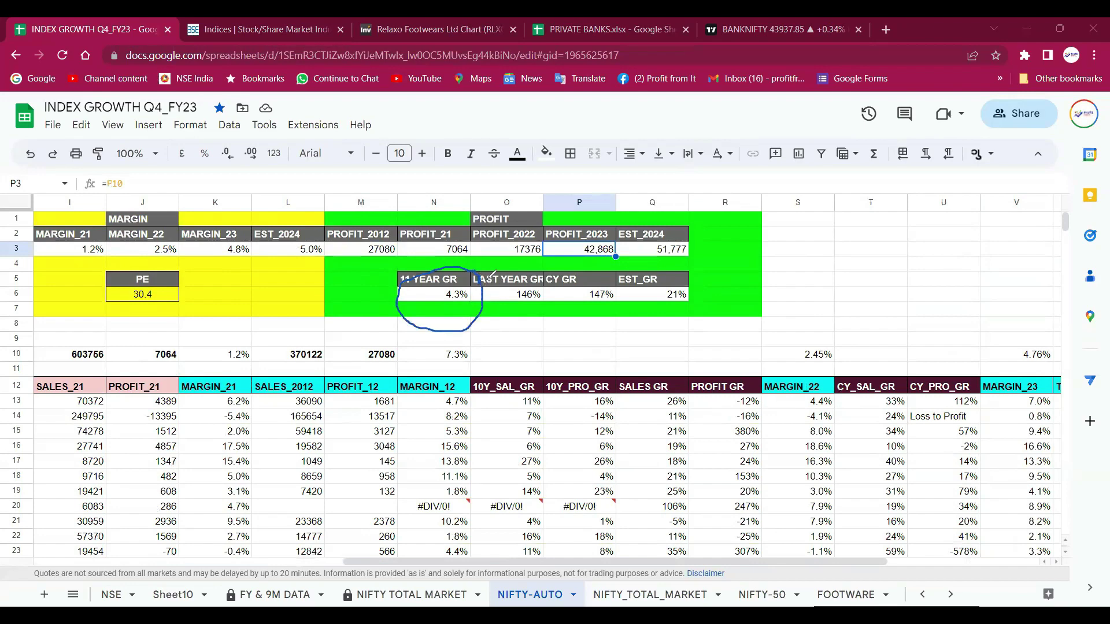
pyautogui.moveTo(358, 332)
pyautogui.mouseDown()
pyautogui.moveTo(579, 324)
pyautogui.moveTo(560, 359)
pyautogui.mouseUp()
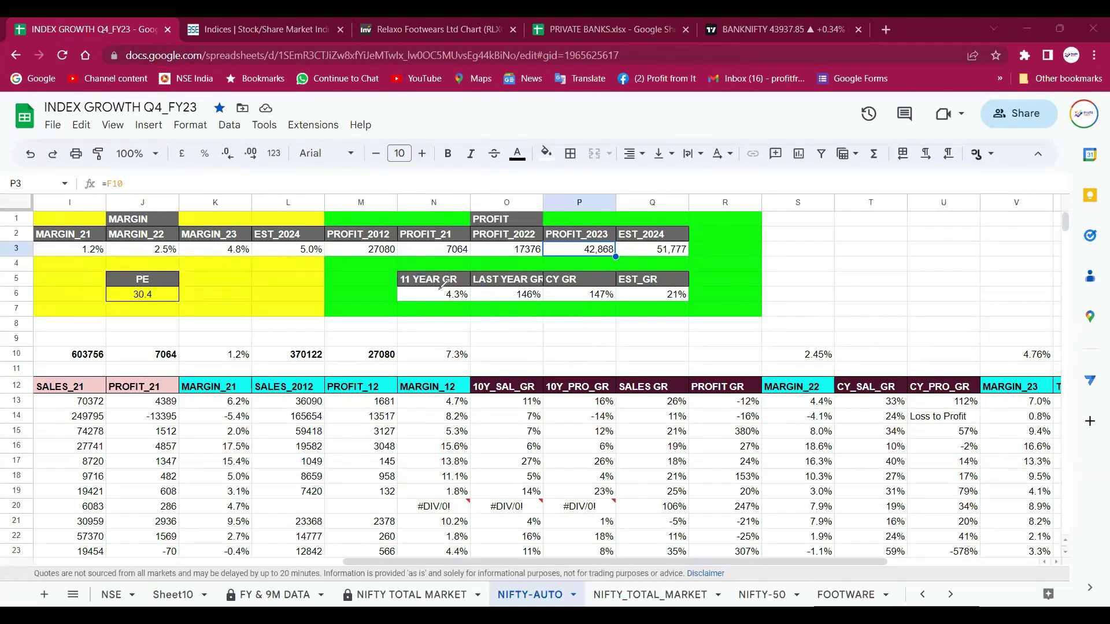
pyautogui.moveTo(439, 292)
pyautogui.mouseDown()
pyautogui.moveTo(449, 288)
pyautogui.moveTo(437, 312)
pyautogui.mouseUp()
pyautogui.moveTo(545, 313)
pyautogui.mouseDown()
pyautogui.moveTo(511, 272)
pyautogui.moveTo(503, 306)
pyautogui.moveTo(543, 318)
pyautogui.mouseUp()
# Step: Examine the profit growth values in row 6, including last year's, current-year and estimated growth
pyautogui.press('Down')
pyautogui.press('Down')
pyautogui.press('Down')
pyautogui.press('Left')
pyautogui.press('Left')
pyautogui.press('Left')
pyautogui.press('Left')
pyautogui.press('Left')
pyautogui.press('Left')
pyautogui.press('Left')
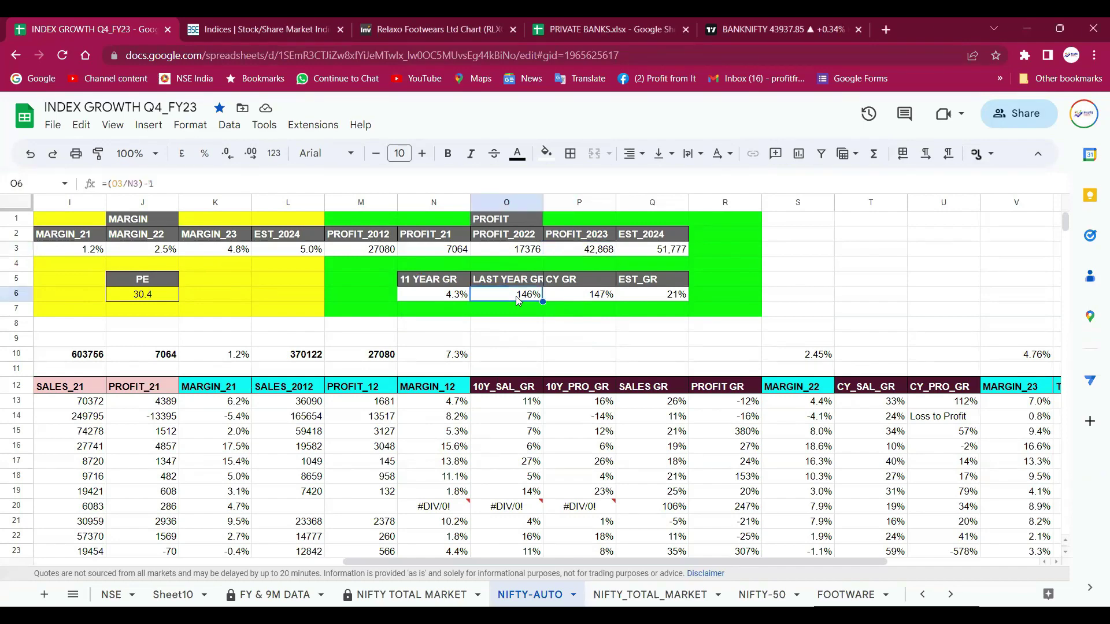
pyautogui.press('Left')
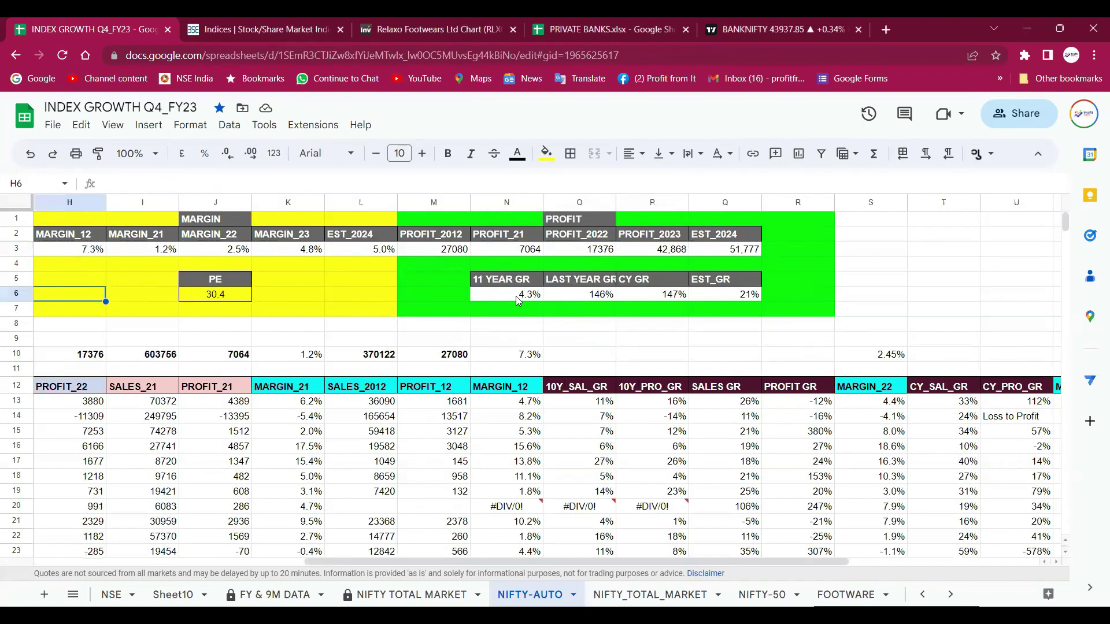
pyautogui.press('Right')
pyautogui.press('Right')
pyautogui.press('Right')
pyautogui.press('Right')
pyautogui.press('Right')
pyautogui.press('Right')
pyautogui.press('Right')
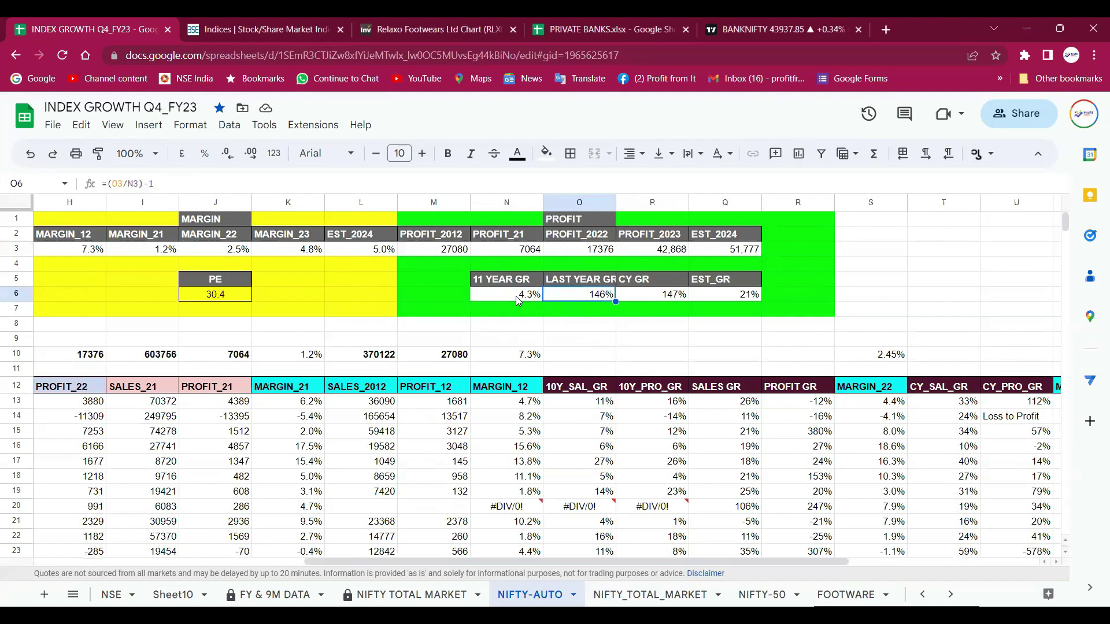
pyautogui.press('Right')
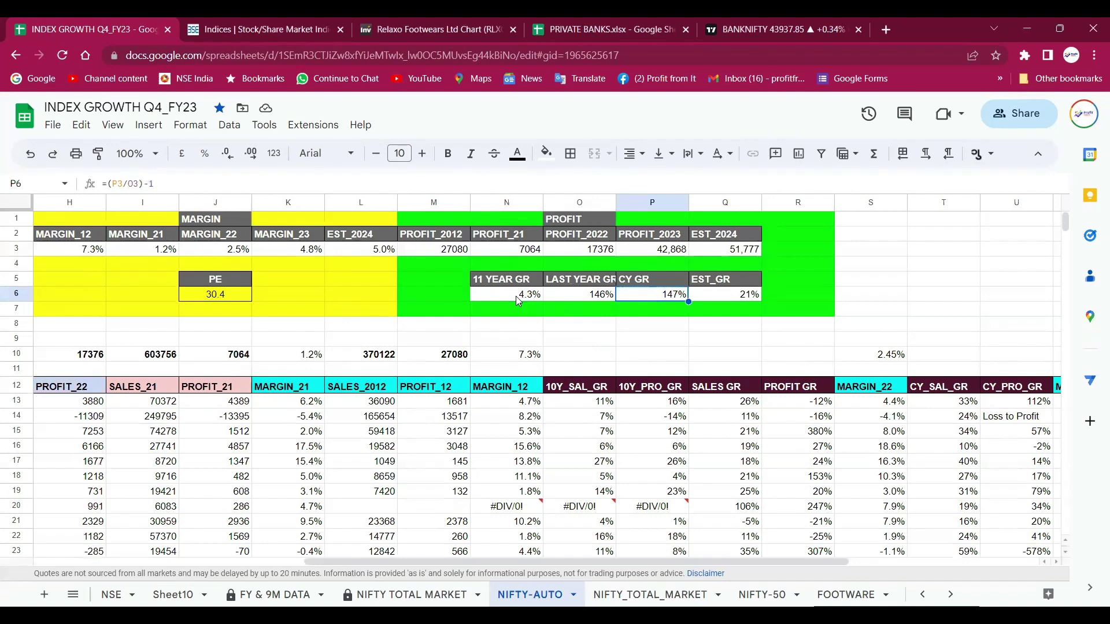
pyautogui.press('Right')
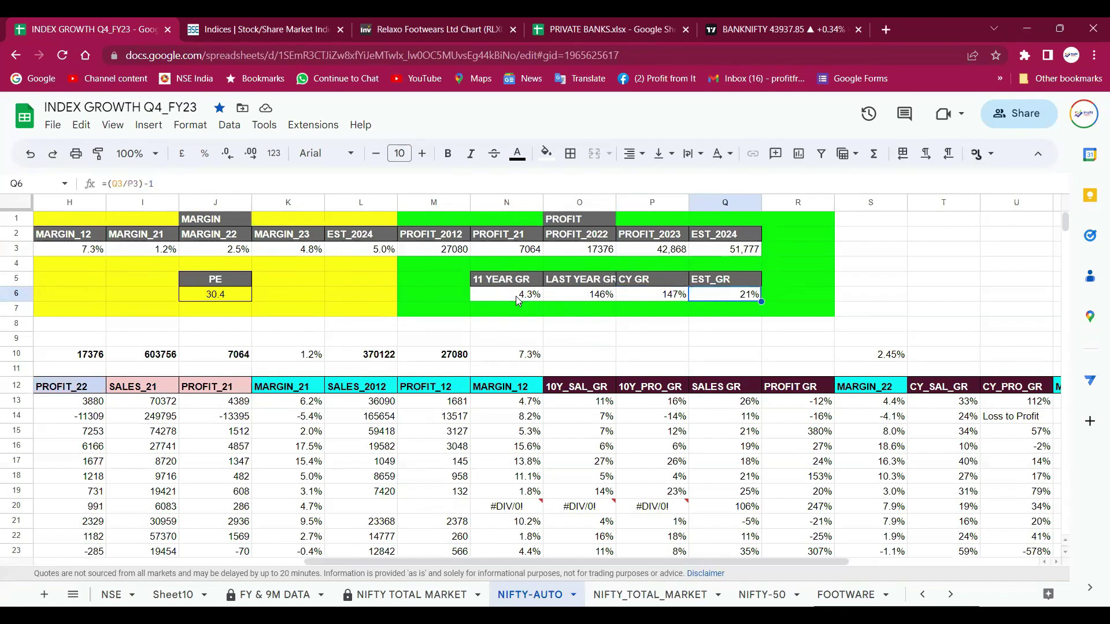
# Step: Return along row 6 to the sales growth figures and review the 11-year through current-year growth
pyautogui.press('Left')
pyautogui.press('Left')
pyautogui.press('Left')
pyautogui.press('Left')
pyautogui.press('Left')
pyautogui.press('Left')
pyautogui.press('Left')
pyautogui.press('Left')
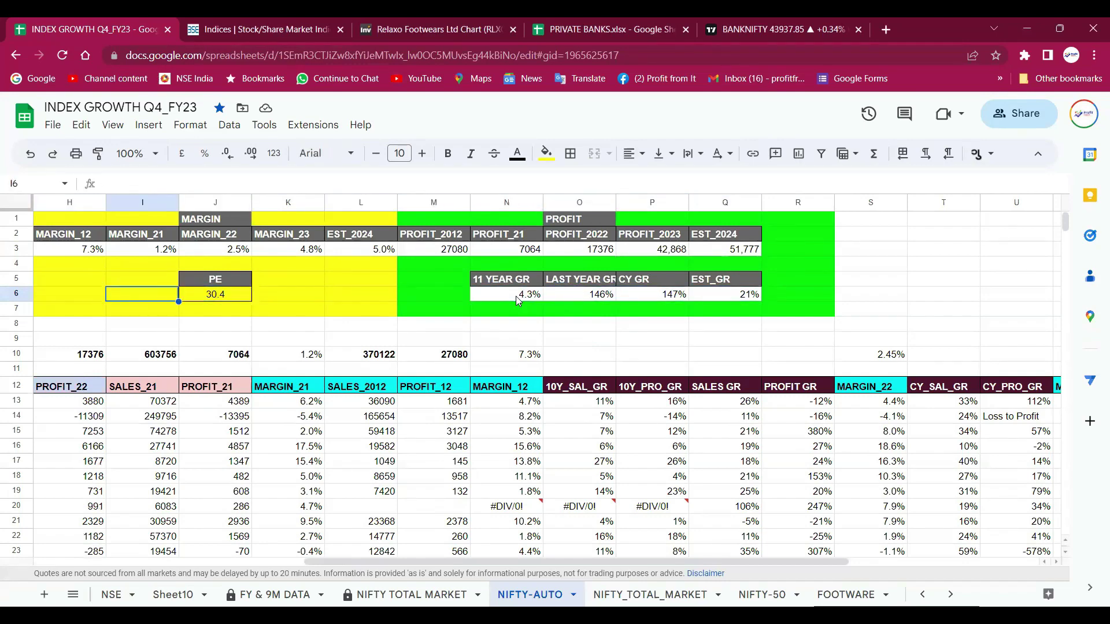
pyautogui.press('Left')
pyautogui.press('Left')
pyautogui.press('Left')
pyautogui.press('Left')
pyautogui.press('Left')
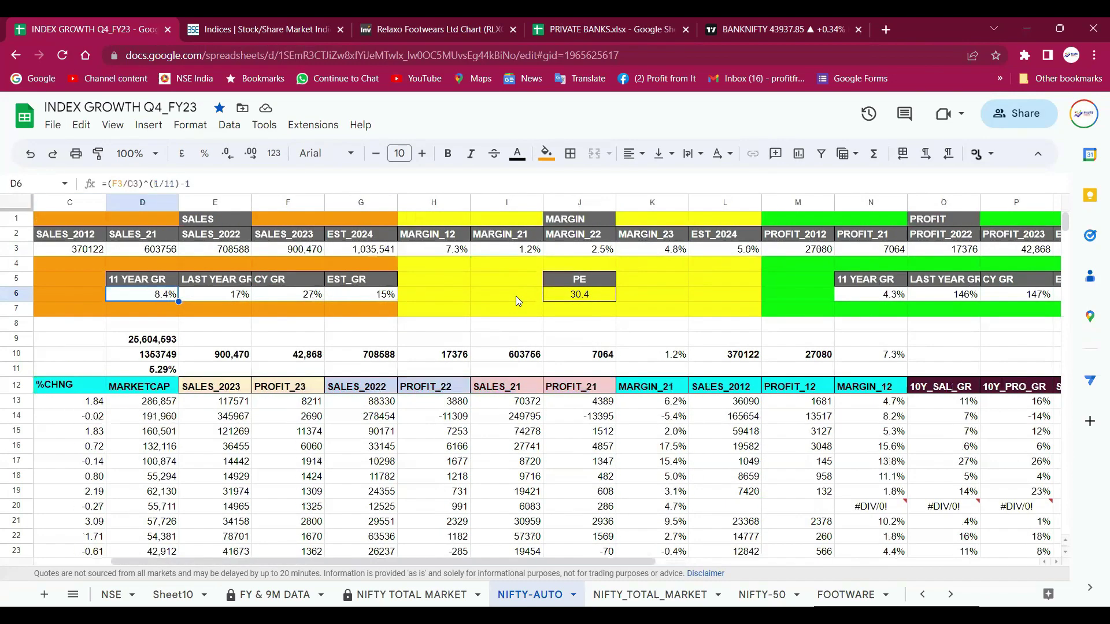
pyautogui.press('Right')
pyautogui.press('Right')
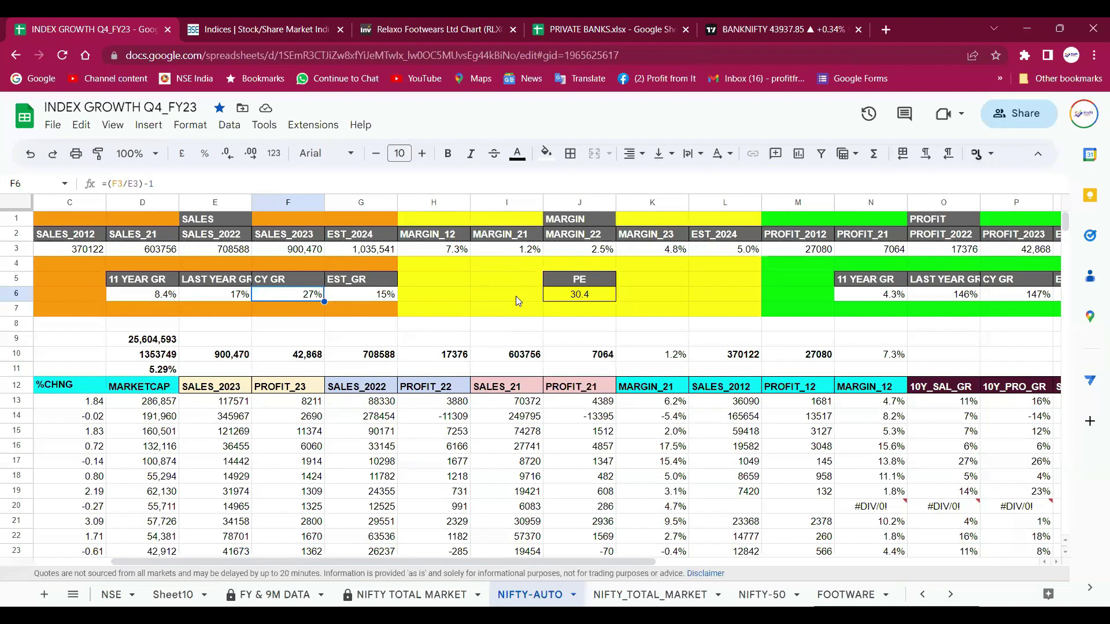
# Step: Set the estimated 2024 sales growth in G6 to 20%
pyautogui.press('Right')
pyautogui.write('20')
pyautogui.press('Return')
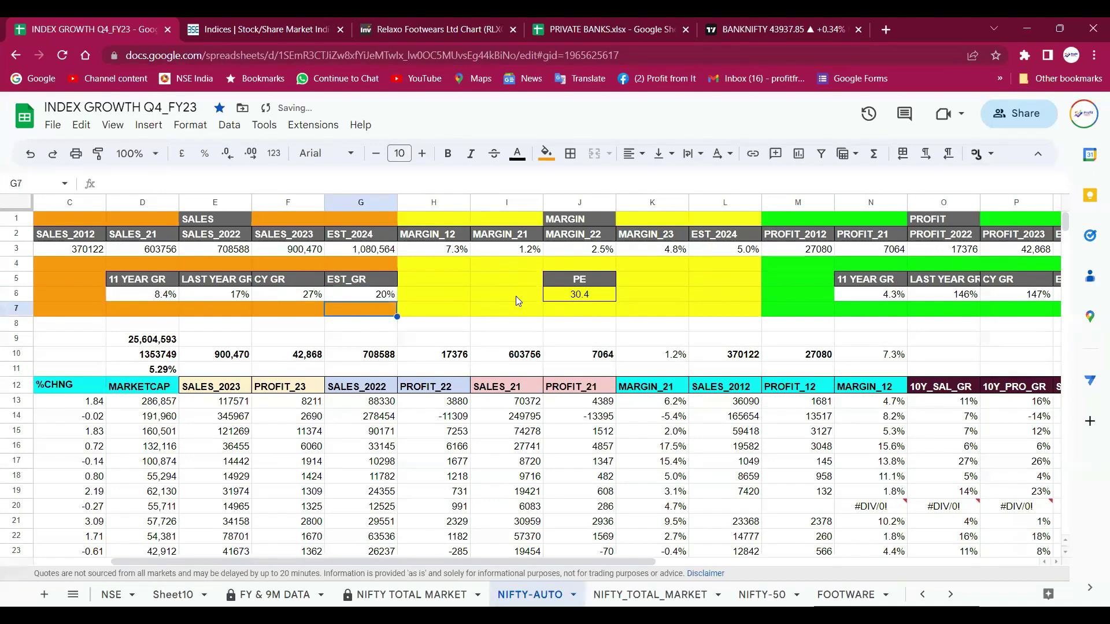
# Step: Move along row 6 past the margin block to check the estimated 2024 profit and its growth
pyautogui.press('Up')
pyautogui.press('Right')
pyautogui.press('Right')
pyautogui.press('Right')
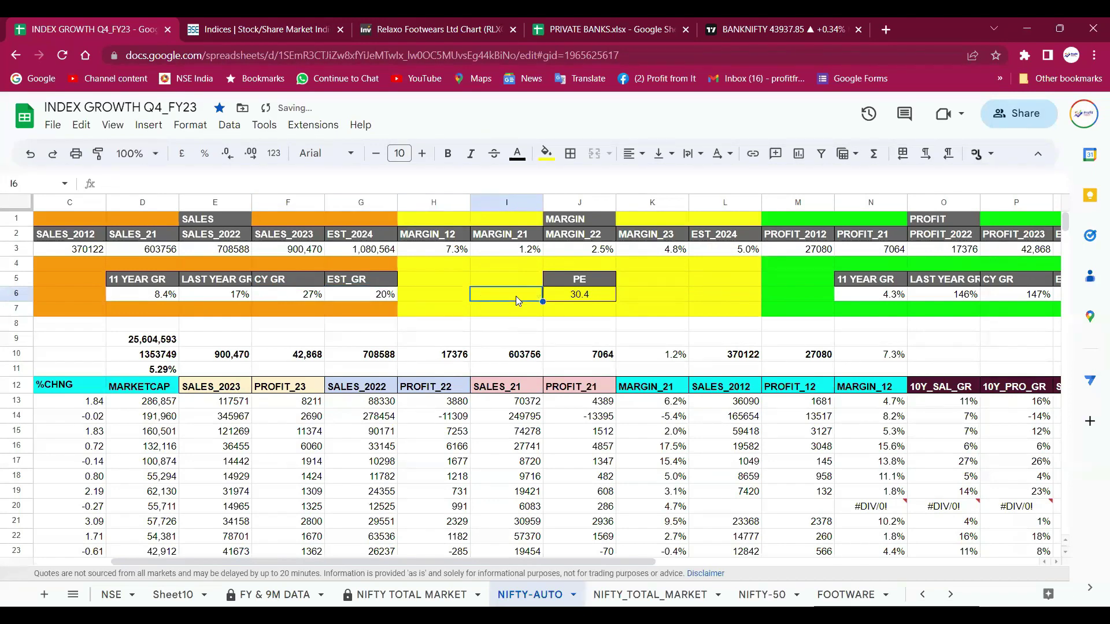
pyautogui.press('Right')
pyautogui.press('Right')
pyautogui.press('Right')
pyautogui.press('Right')
pyautogui.press('Right')
pyautogui.press('Right')
pyautogui.press('Right')
pyautogui.press('Right')
pyautogui.press('Right')
pyautogui.press('Right')
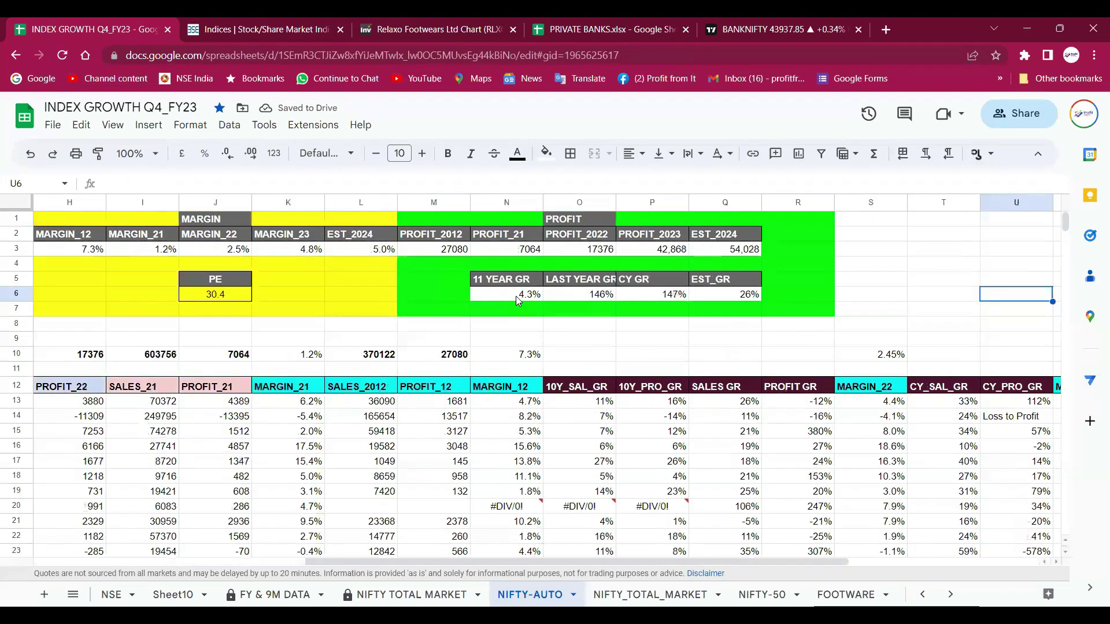
# Step: Review the current-year and last year's profit growth in row 6 and the sector PE in J6
pyautogui.press('Left')
pyautogui.press('Left')
pyautogui.press('Left')
pyautogui.press('Left')
pyautogui.press('Left')
pyautogui.press('Left')
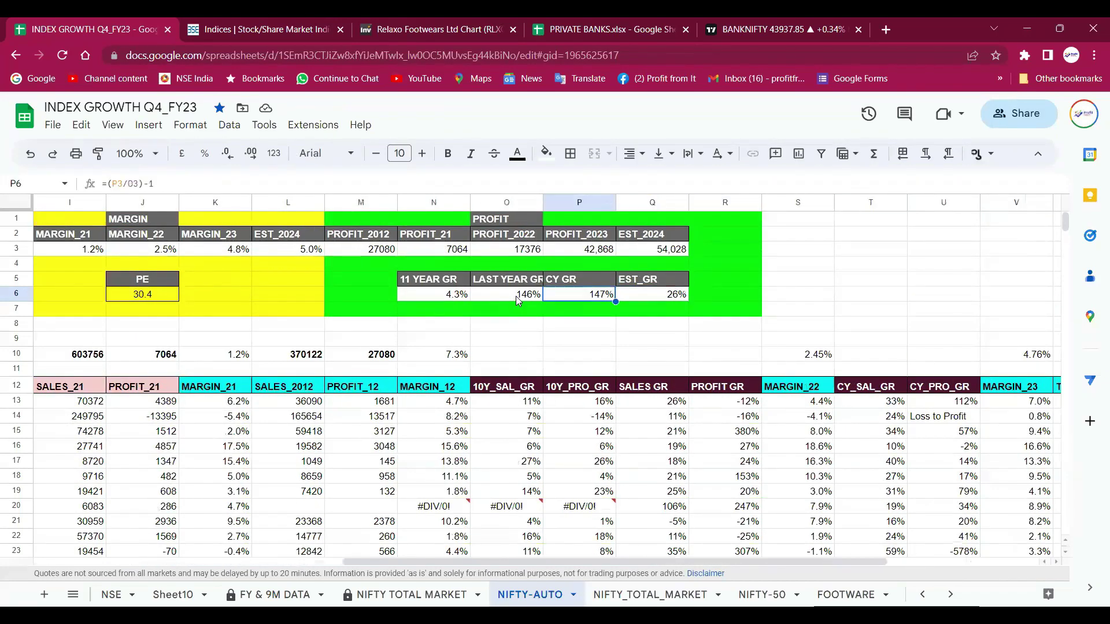
pyautogui.press('Left')
pyautogui.press('Left')
pyautogui.press('Left')
pyautogui.press('Left')
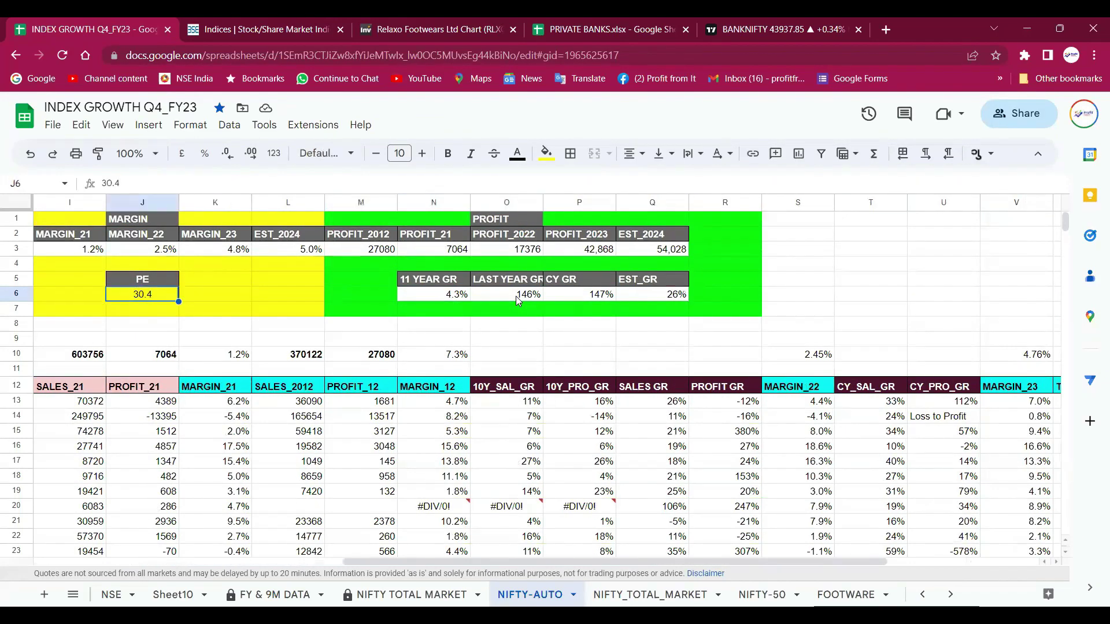
# Step: Set the estimated 2024 sales growth in G6 back to 15%
pyautogui.press('Left')
pyautogui.press('Left')
pyautogui.press('Left')
pyautogui.press('Left')
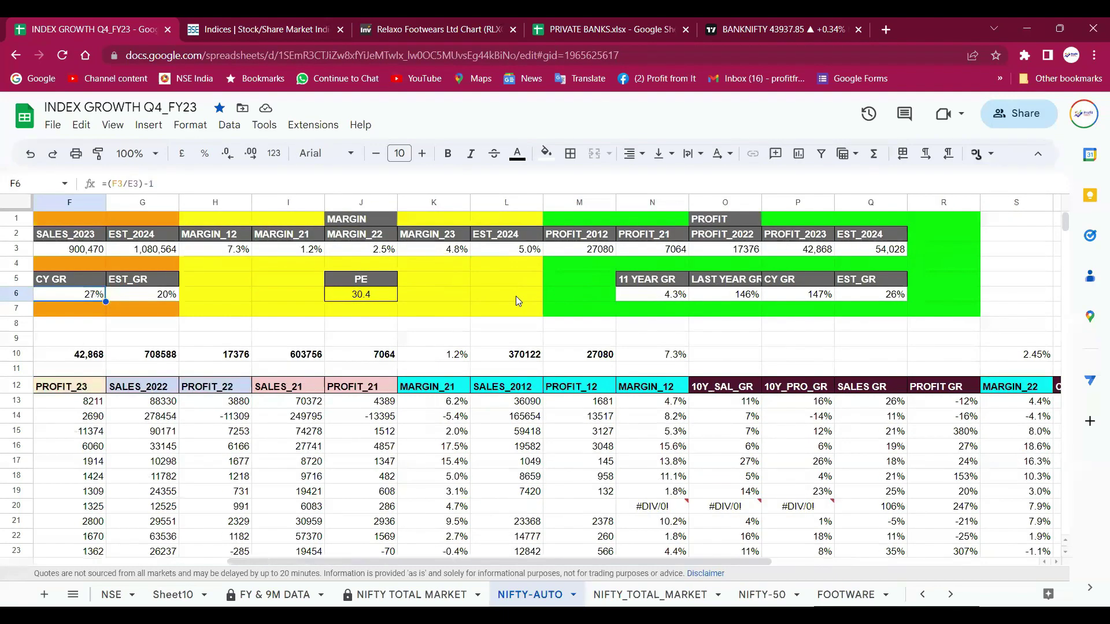
pyautogui.press('Right')
pyautogui.write('15')
pyautogui.press('Return')
pyautogui.press('Up')
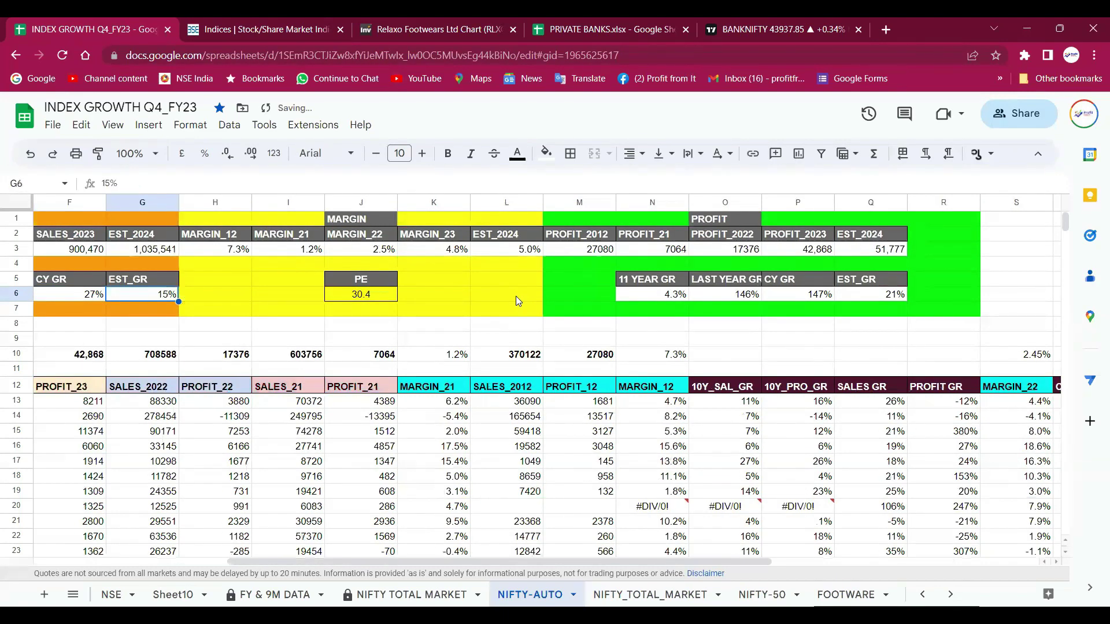
# Step: Review the 11-year, last year's, current-year and estimated profit growth in row 6
pyautogui.press('Right')
pyautogui.press('Right')
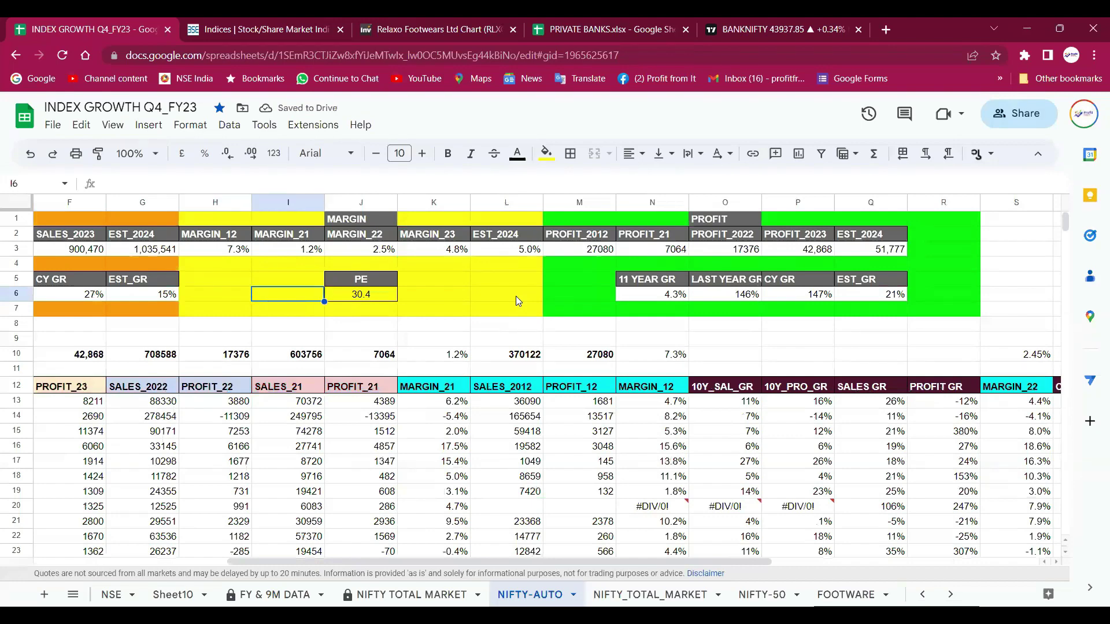
pyautogui.press('Left')
pyautogui.press('Left')
pyautogui.press('Right')
pyautogui.press('Right')
pyautogui.press('Right')
pyautogui.press('Right')
pyautogui.press('Right')
pyautogui.press('Right')
pyautogui.press('Right')
pyautogui.press('Right')
pyautogui.press('Right')
pyautogui.press('Right')
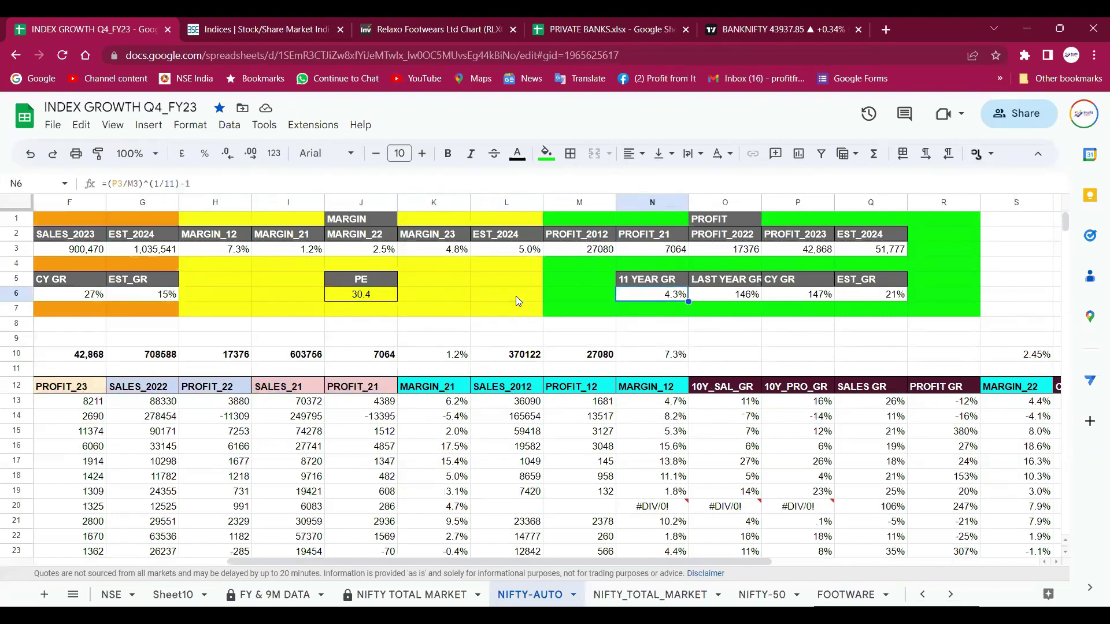
# Step: Check the 2023 and estimated 2024 margins above row 6, and return to the sector PE in J6
pyautogui.press('Left')
pyautogui.press('Left')
pyautogui.press('Left')
pyautogui.press('Left')
pyautogui.press('Left')
pyautogui.press('Left')
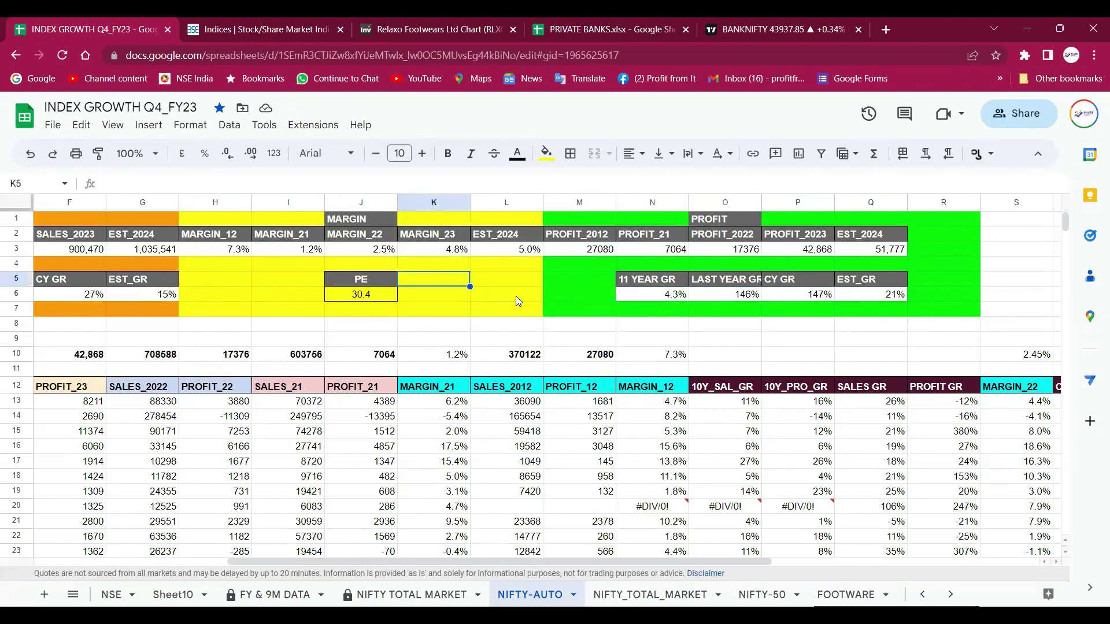
pyautogui.press('Up')
pyautogui.press('Up')
pyautogui.press('Up')
pyautogui.press('Right')
pyautogui.press('Down')
pyautogui.press('Down')
pyautogui.press('Down')
pyautogui.press('Left')
pyautogui.press('Left')
pyautogui.press('Left')
pyautogui.press('Left')
pyautogui.press('Left')
pyautogui.press('Left')
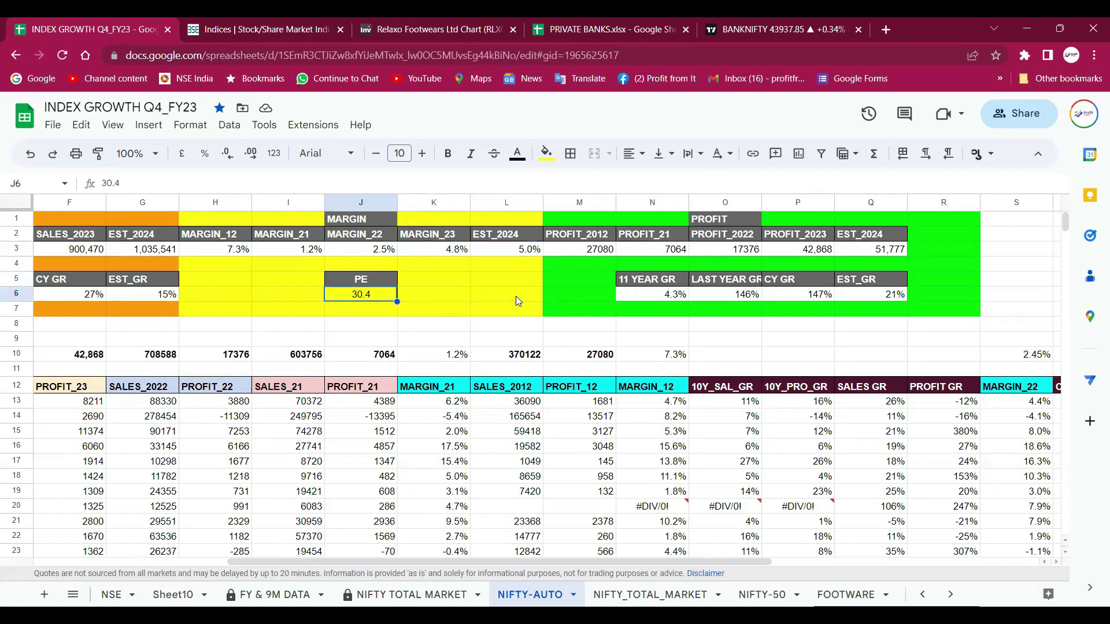
# Step: Select the company table's header row A12:W12 and create a filter on it
pyautogui.press('Left')
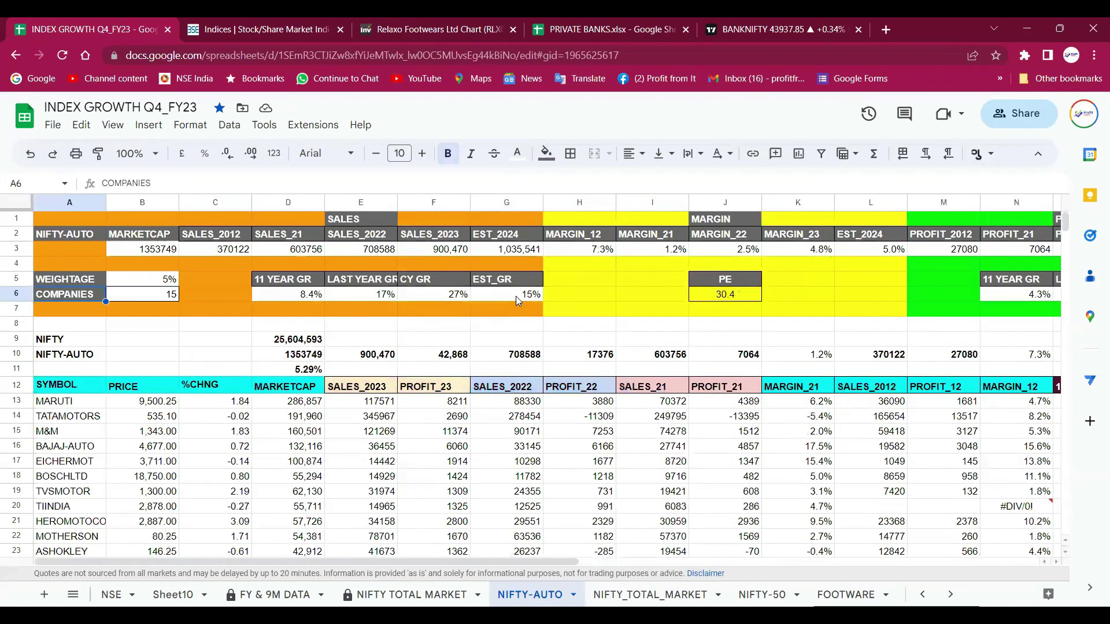
pyautogui.hotkey('ctrl', 'Down')
pyautogui.press('Down')
pyautogui.press('Down')
pyautogui.press('Down')
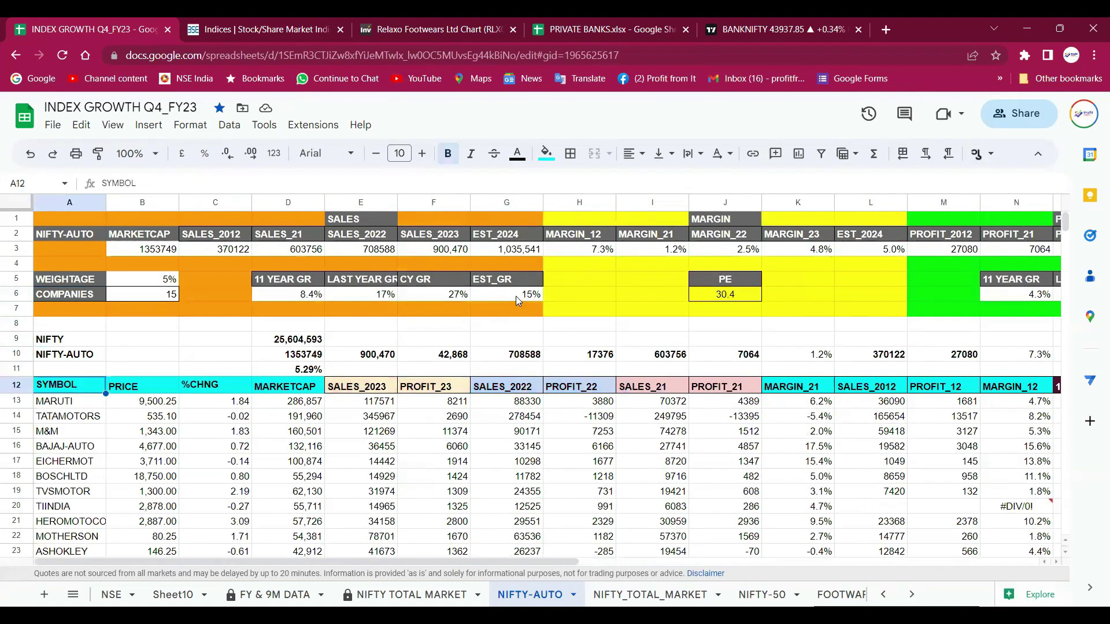
pyautogui.hotkey('ctrl', 'shift', 'Right')
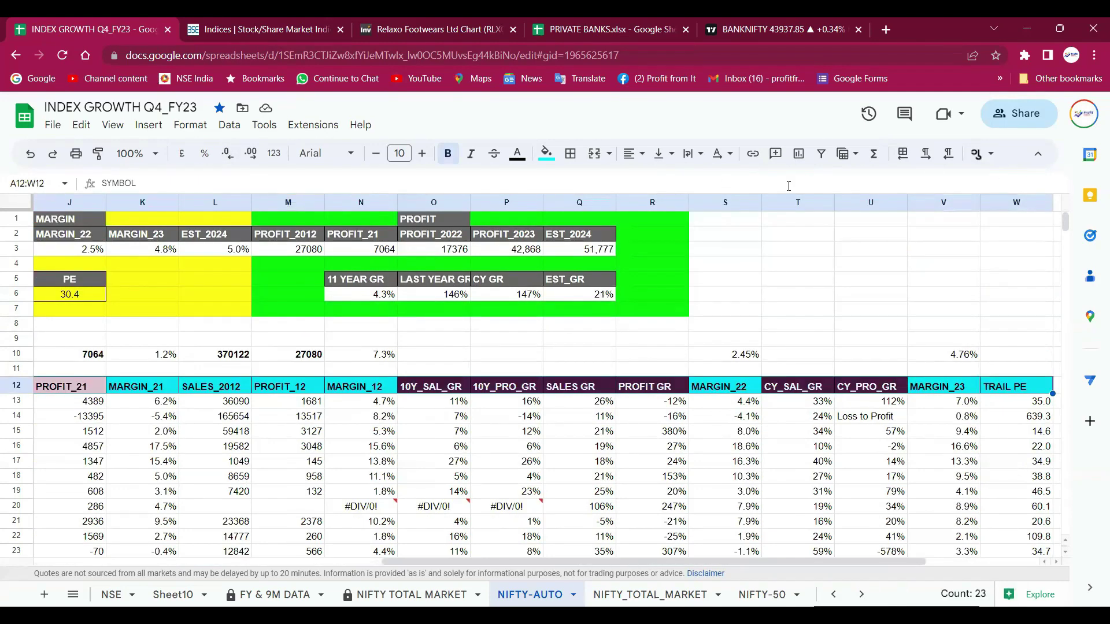
pyautogui.hotkey('ctrl', 'shift', 'l')
# Step: Look at the SALES_2023 header, MARUTI's market cap and the TATAMOTORS and M&M symbols
pyautogui.click(334, 390)
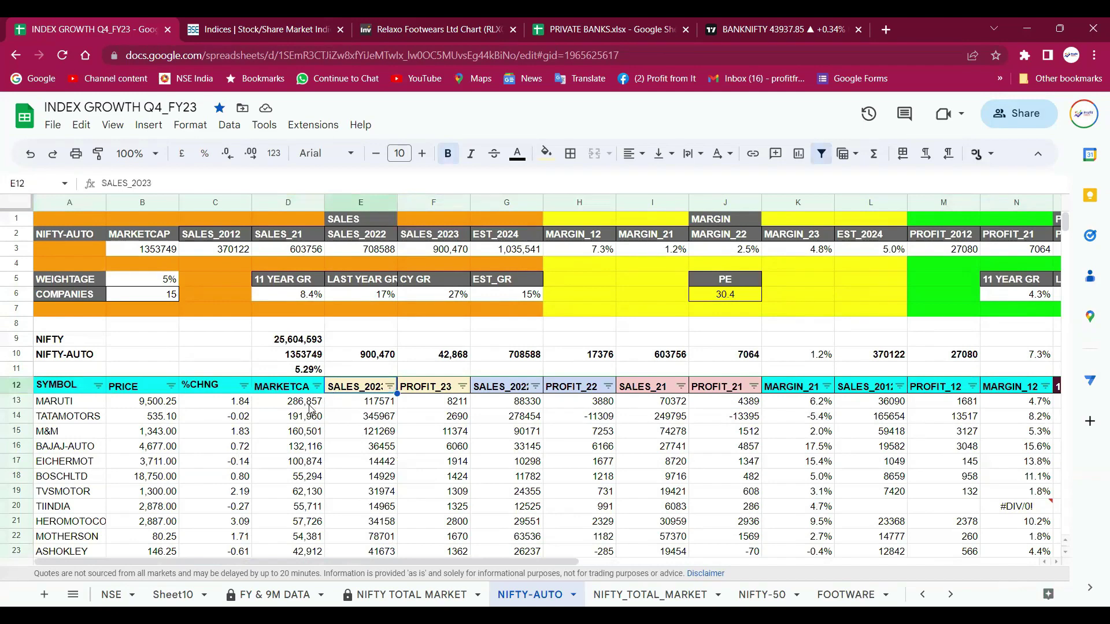
pyautogui.click(309, 404)
pyautogui.click(81, 416)
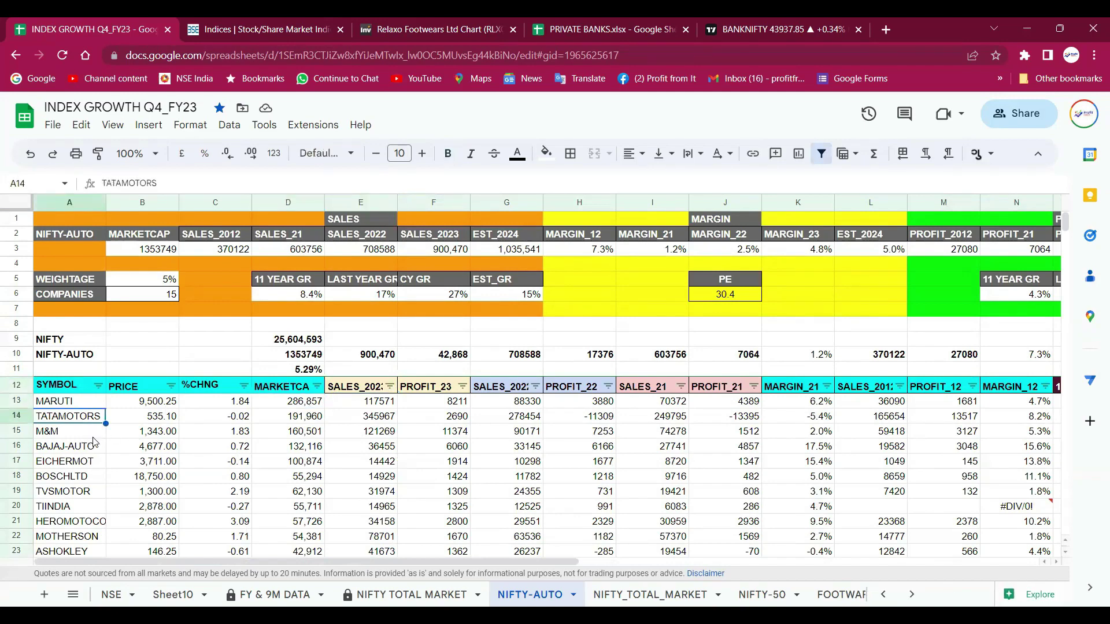
pyautogui.click(94, 437)
pyautogui.scroll(-1, 424, 328)
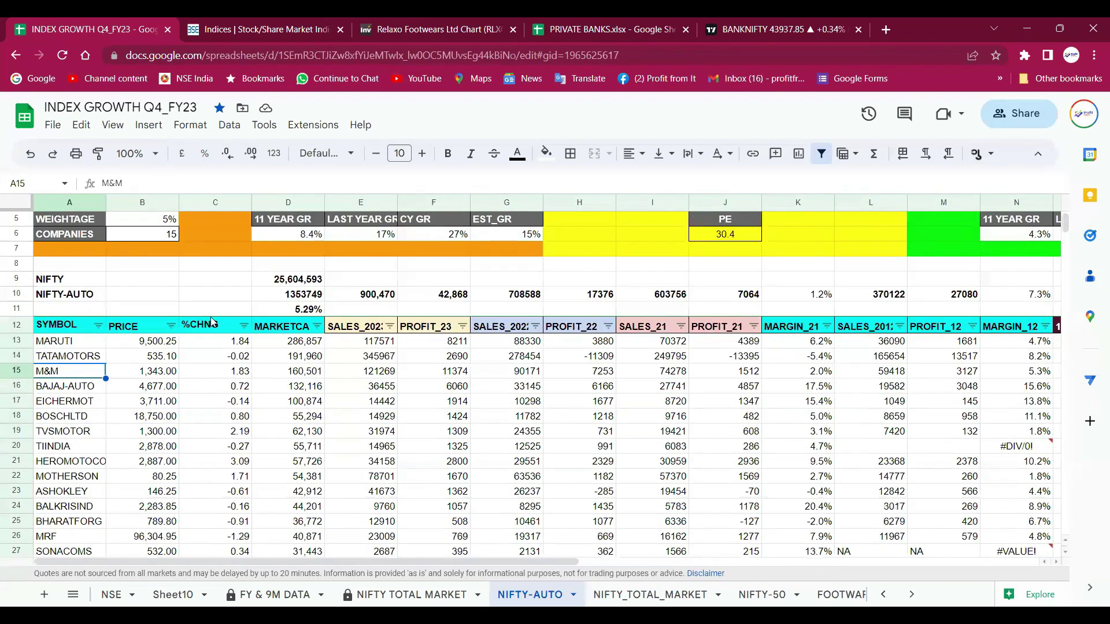
# Step: Go through the companies in the SYMBOL column from MARUTI to HEROMOTOCO and look over the rest of the list
pyautogui.click(73, 344)
pyautogui.click(95, 358)
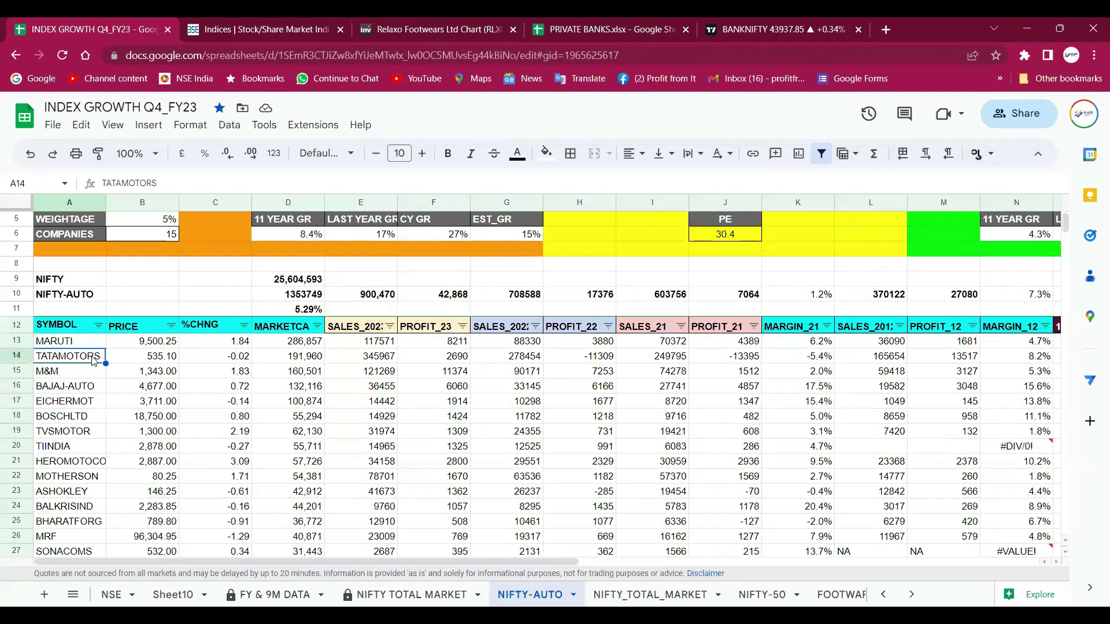
pyautogui.click(79, 376)
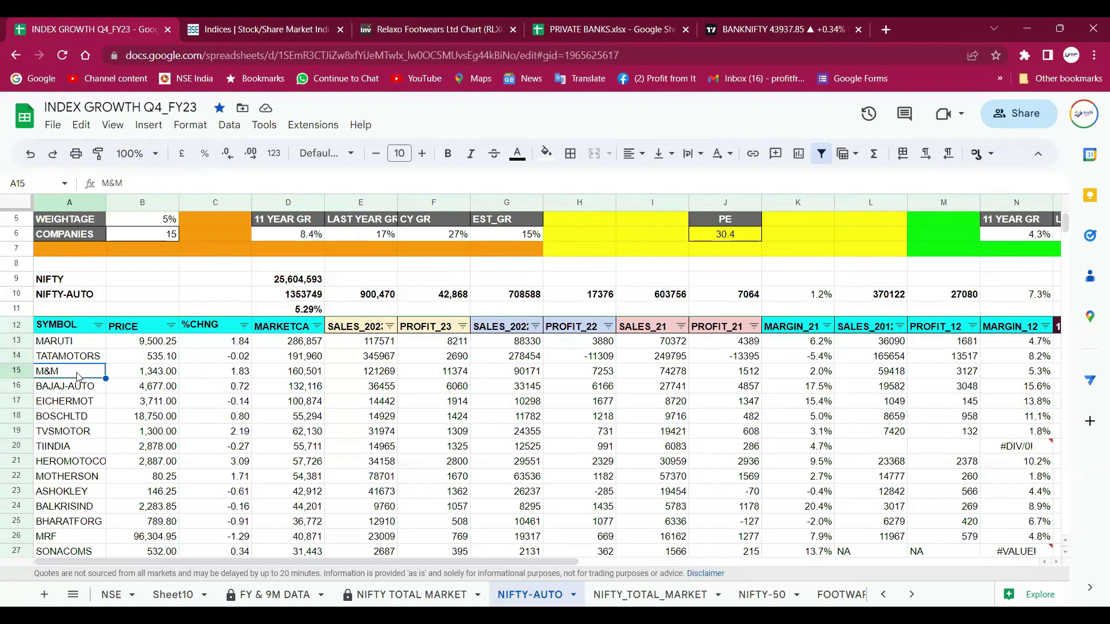
pyautogui.click(101, 392)
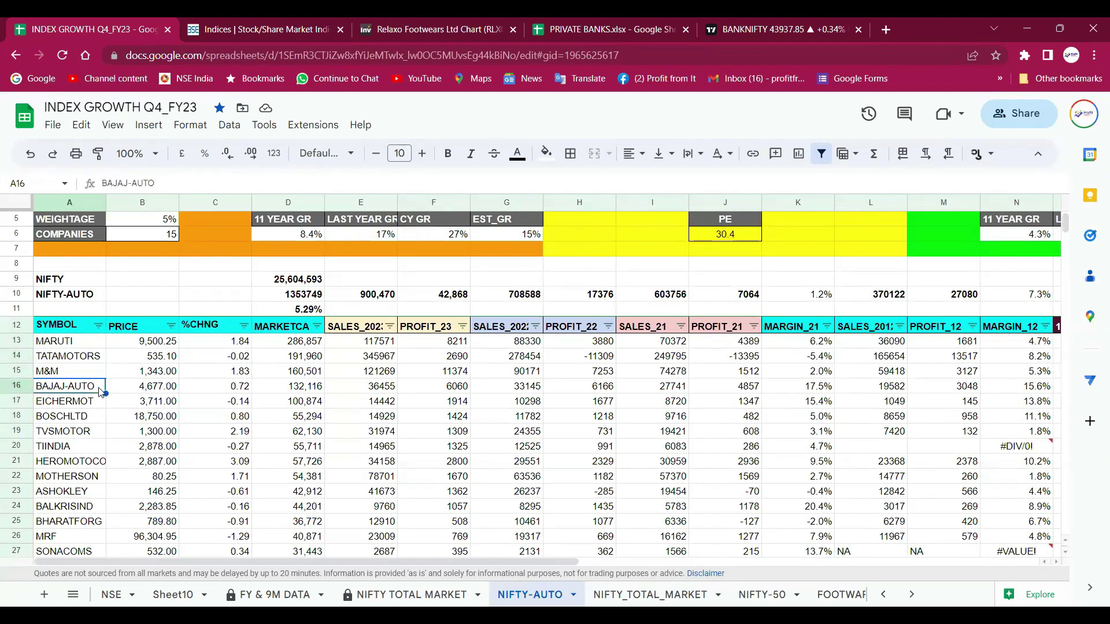
pyautogui.click(86, 434)
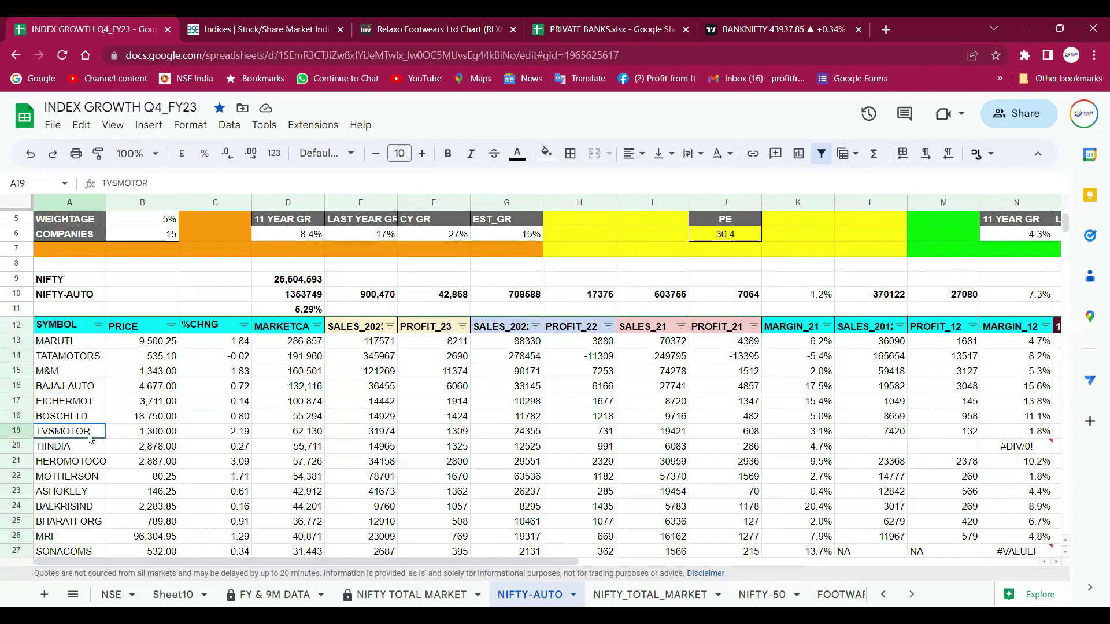
pyautogui.click(100, 404)
pyautogui.click(97, 464)
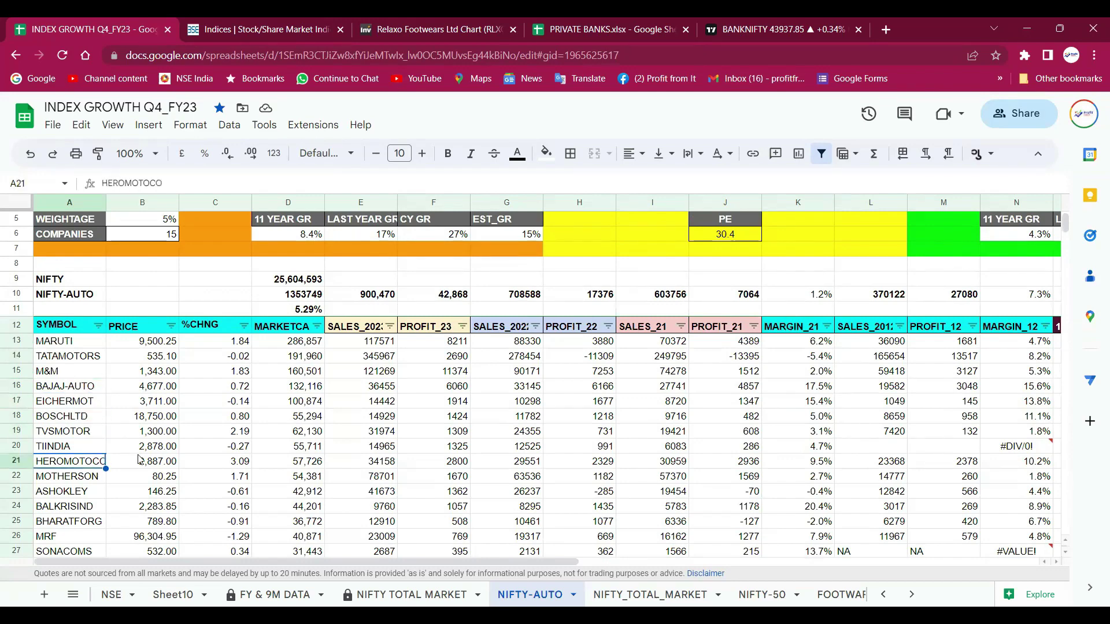
pyautogui.scroll(-3, 200, 422)
pyautogui.scroll(4, 199, 422)
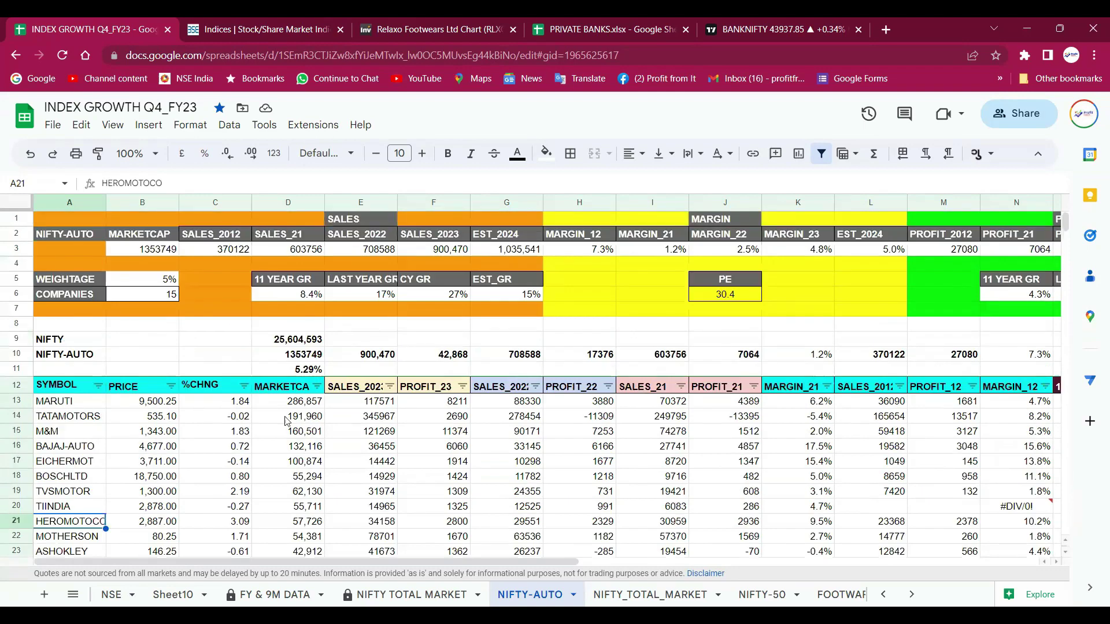
# Step: Examine MARUTI's current-year sales growth, 2023 margin and trailing PE in row 13
pyautogui.click(459, 407)
pyautogui.hotkey('ctrl', 'Right')
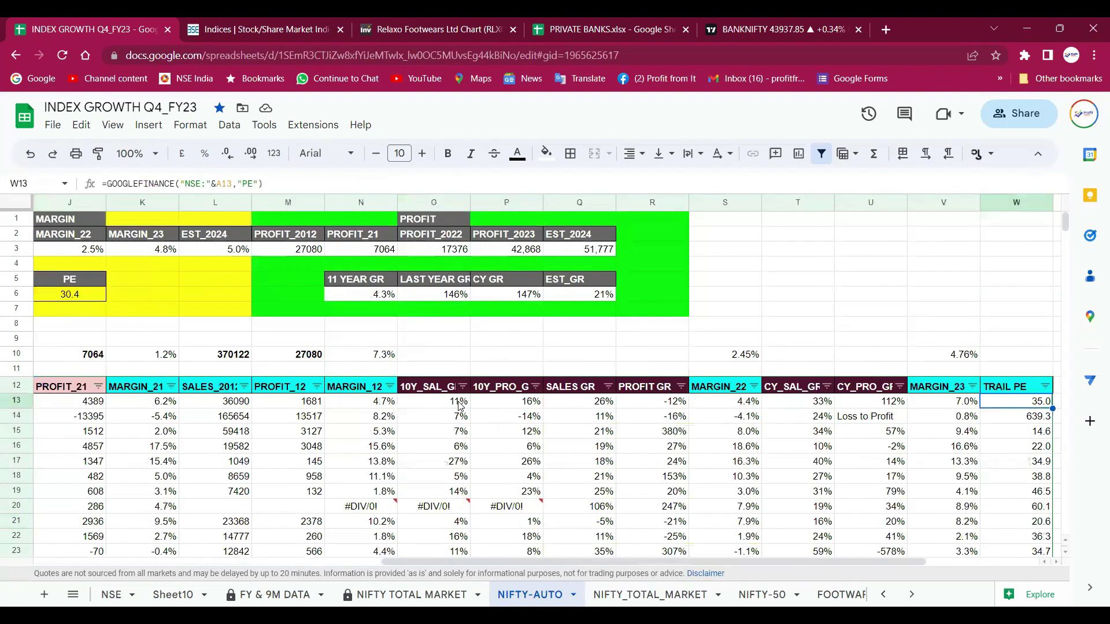
pyautogui.press('Left')
pyautogui.press('Left')
pyautogui.press('Left')
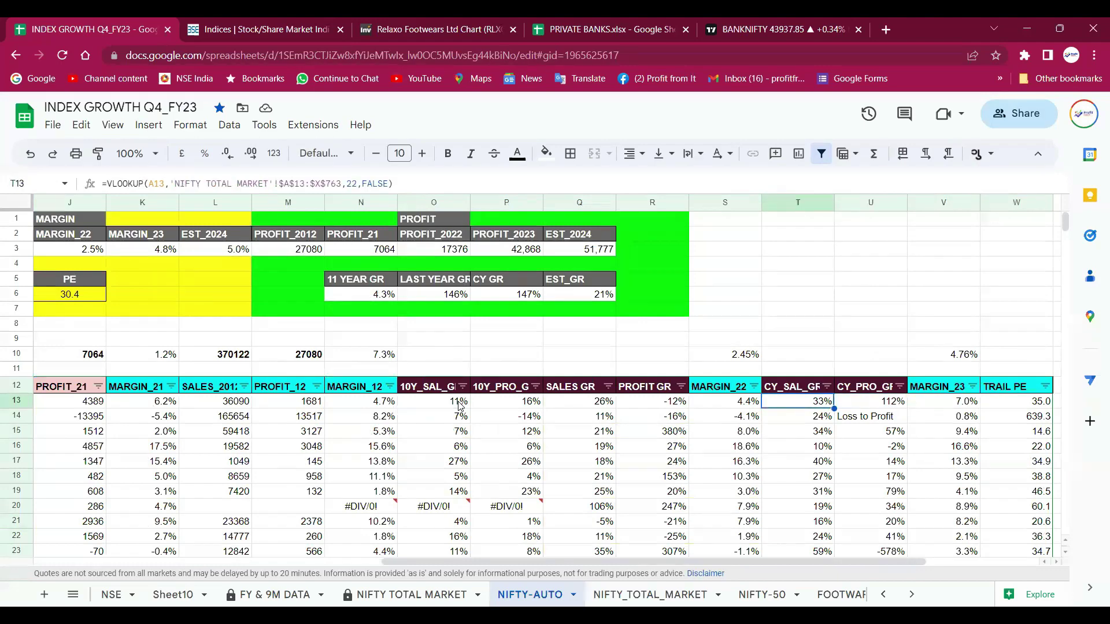
pyautogui.press('Right')
pyautogui.press('Right')
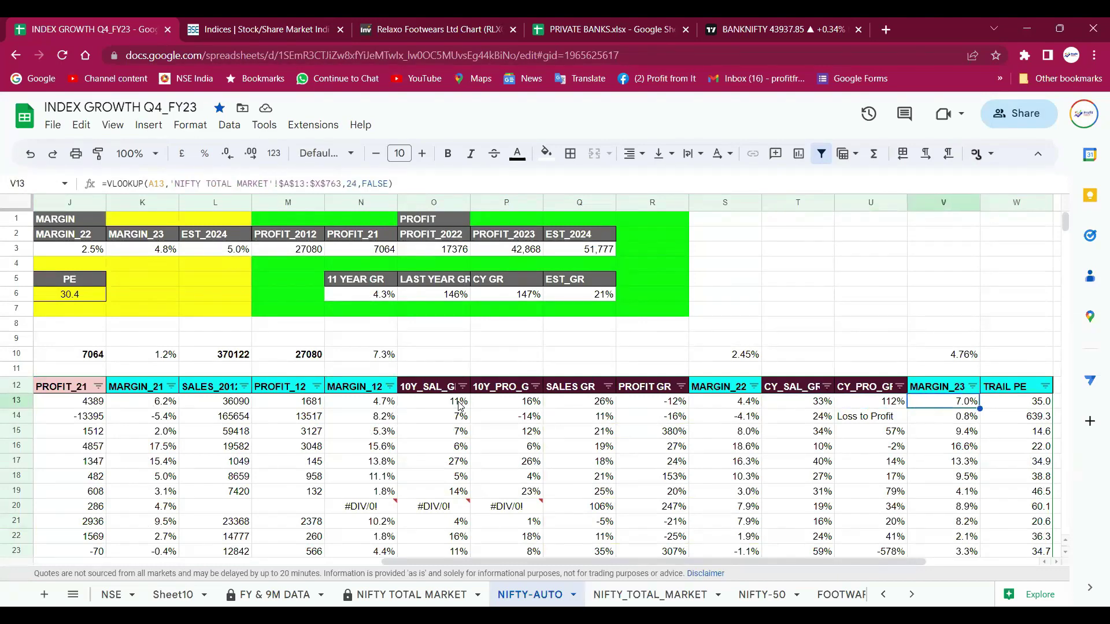
pyautogui.press('Right')
pyautogui.press('Left')
pyautogui.press('Right')
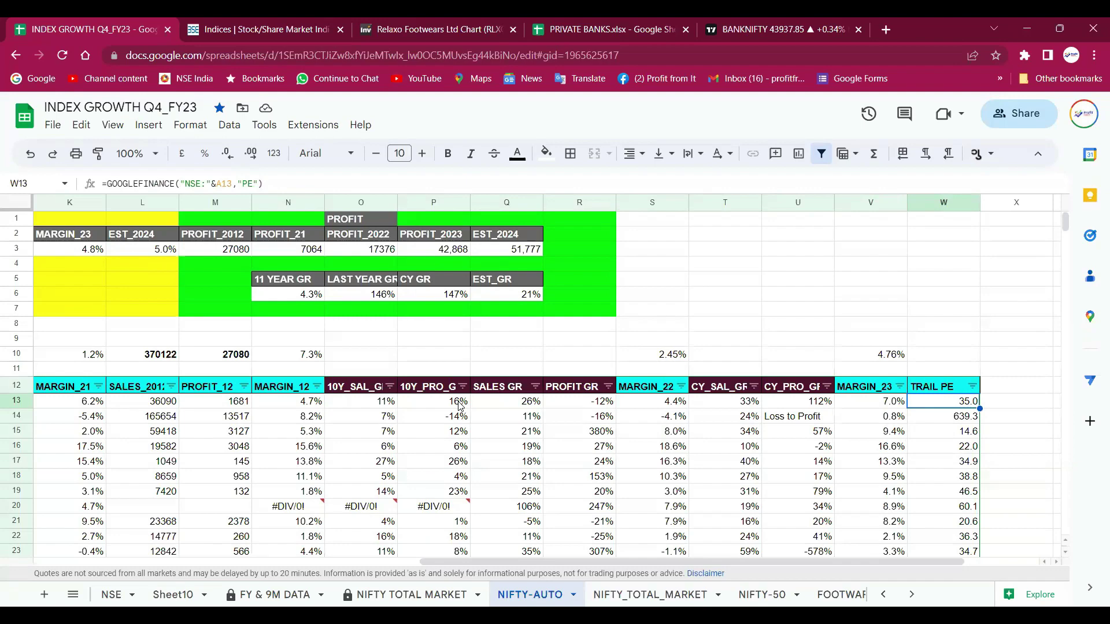
# Step: Compare MARUTI's current-year sales and profit growth in T13 and U13 with its trailing PE in W13
pyautogui.press('Left')
pyautogui.press('Left')
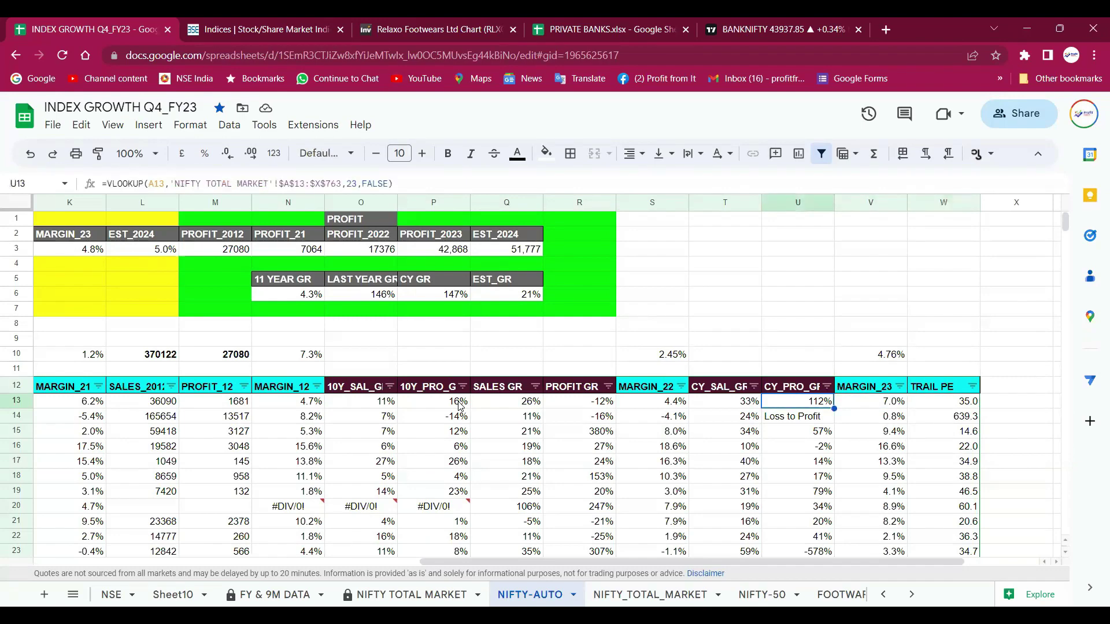
pyautogui.press('Left')
pyautogui.press('Right')
pyautogui.press('Right')
pyautogui.press('Right')
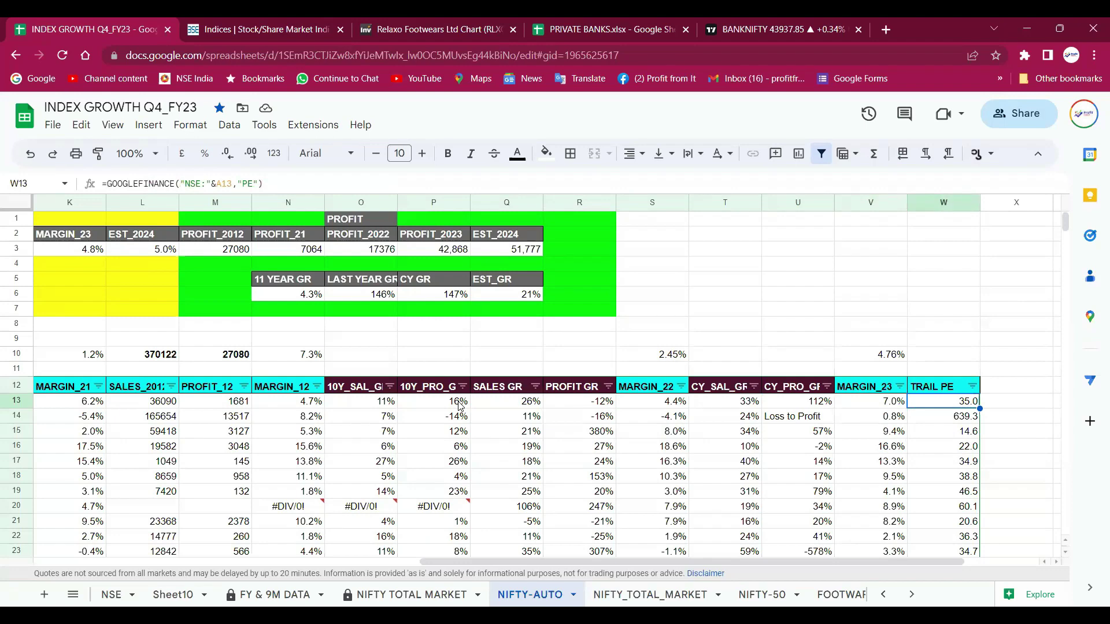
pyautogui.press('Left')
pyautogui.press('Left')
pyautogui.press('Left')
pyautogui.press('Right')
pyautogui.press('Right')
pyautogui.press('Right')
pyautogui.press('Up')
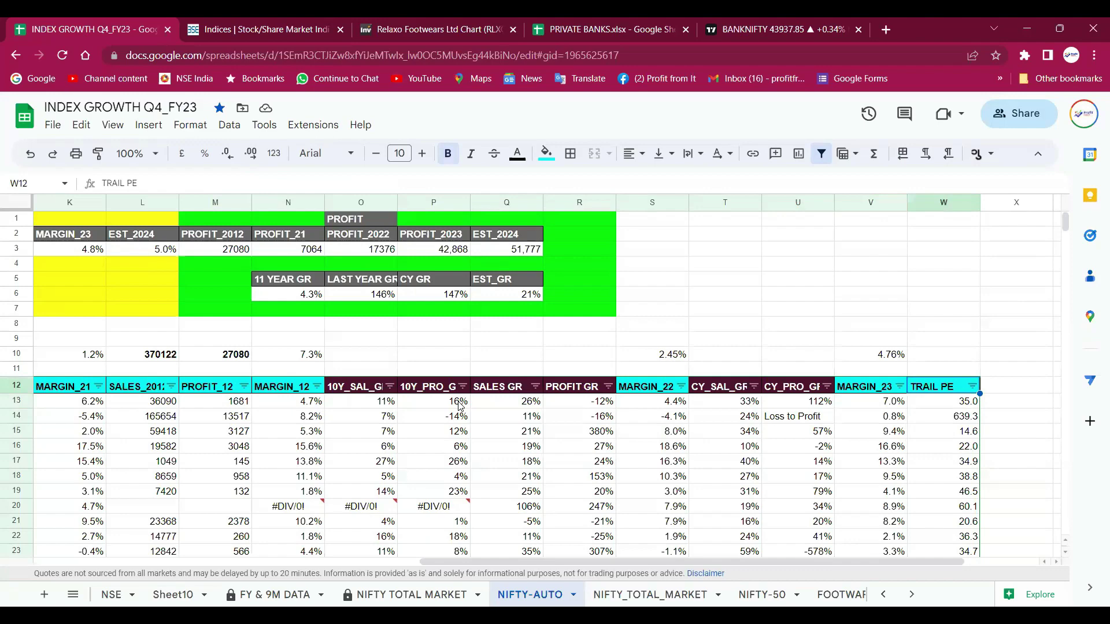
pyautogui.press('Down')
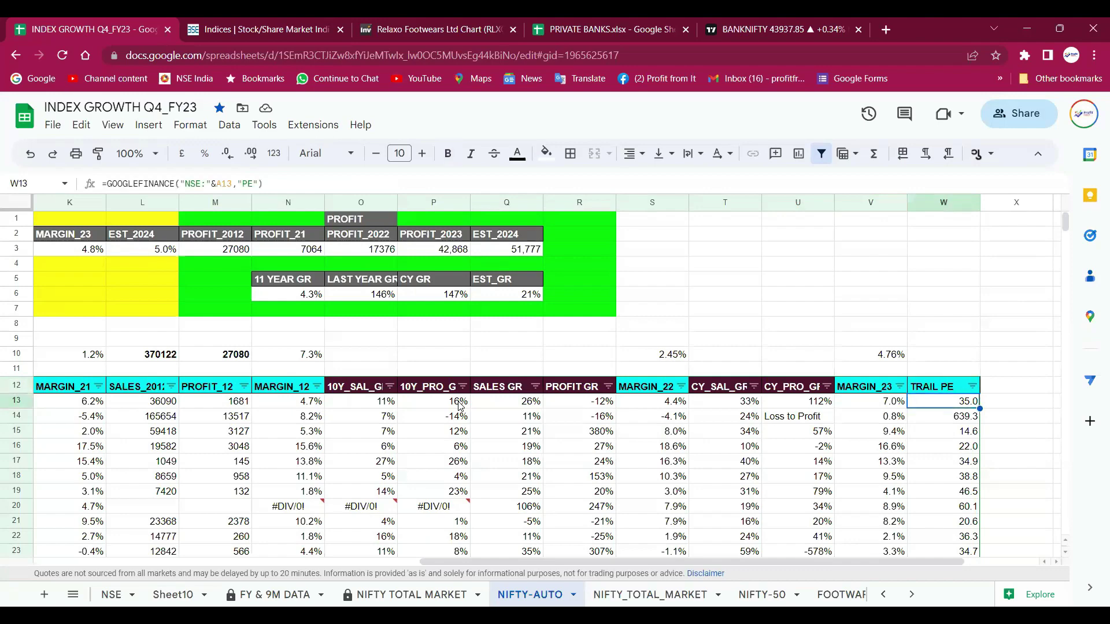
# Step: Enter 1% in cell H9, above the NIFTY-AUTO total of the PROFIT_22 column
pyautogui.press('Up')
pyautogui.press('Home')
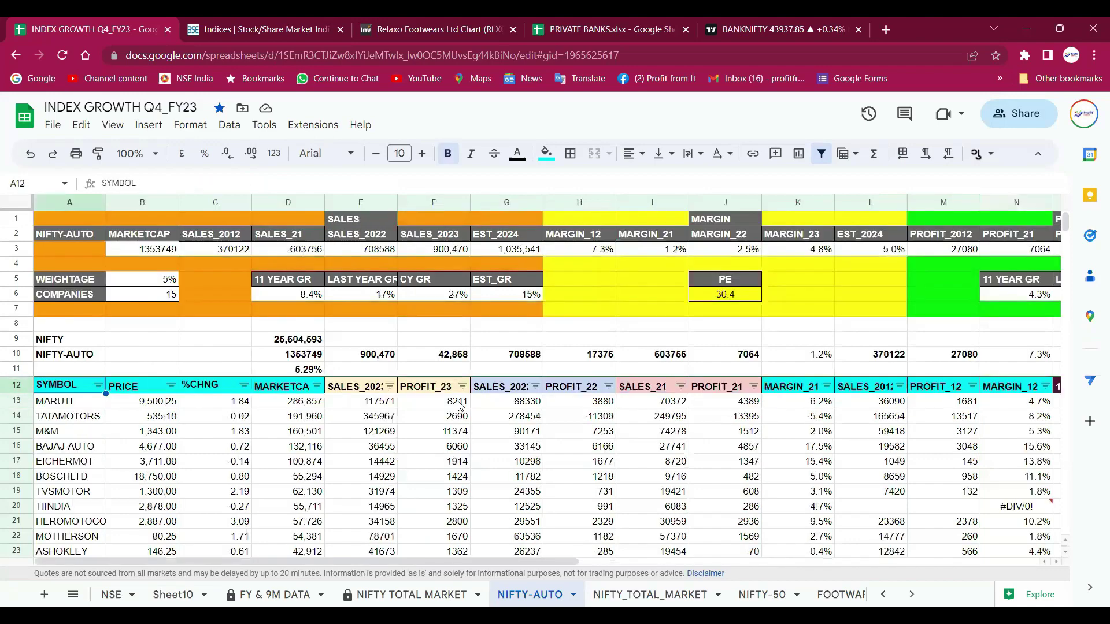
pyautogui.click(590, 390)
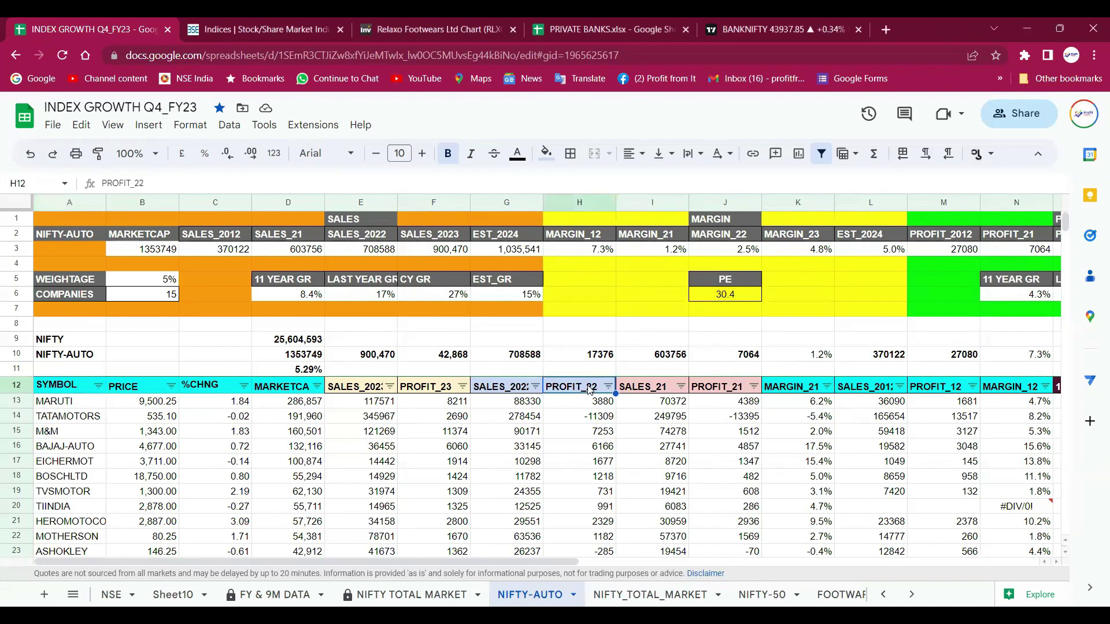
pyautogui.press('Up')
pyautogui.press('Up')
pyautogui.press('Up')
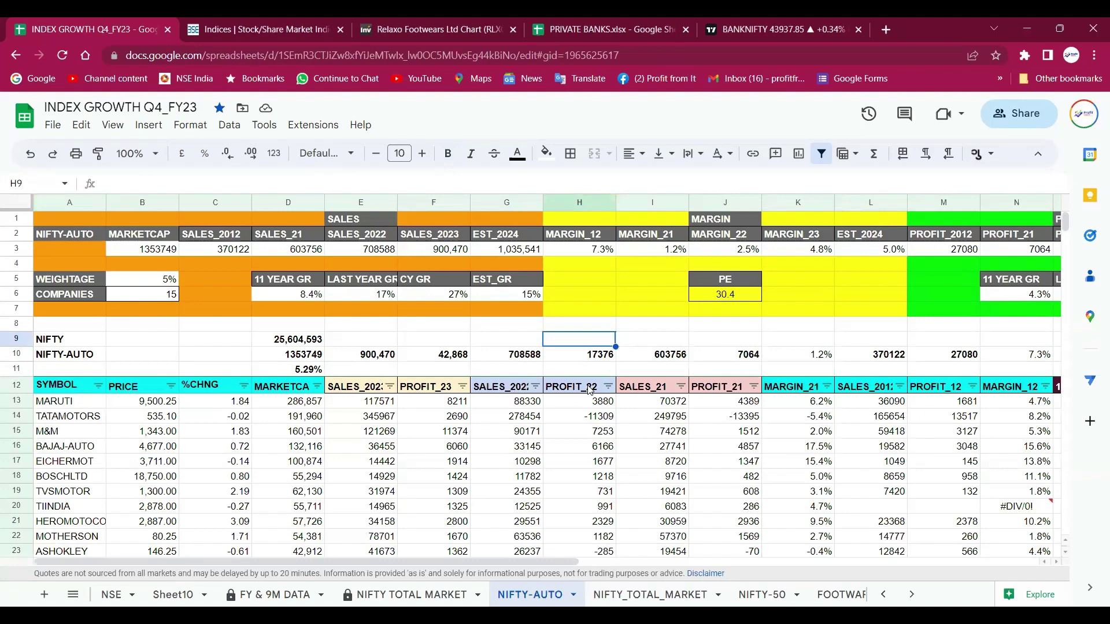
pyautogui.write('1%')
pyautogui.press('Return')
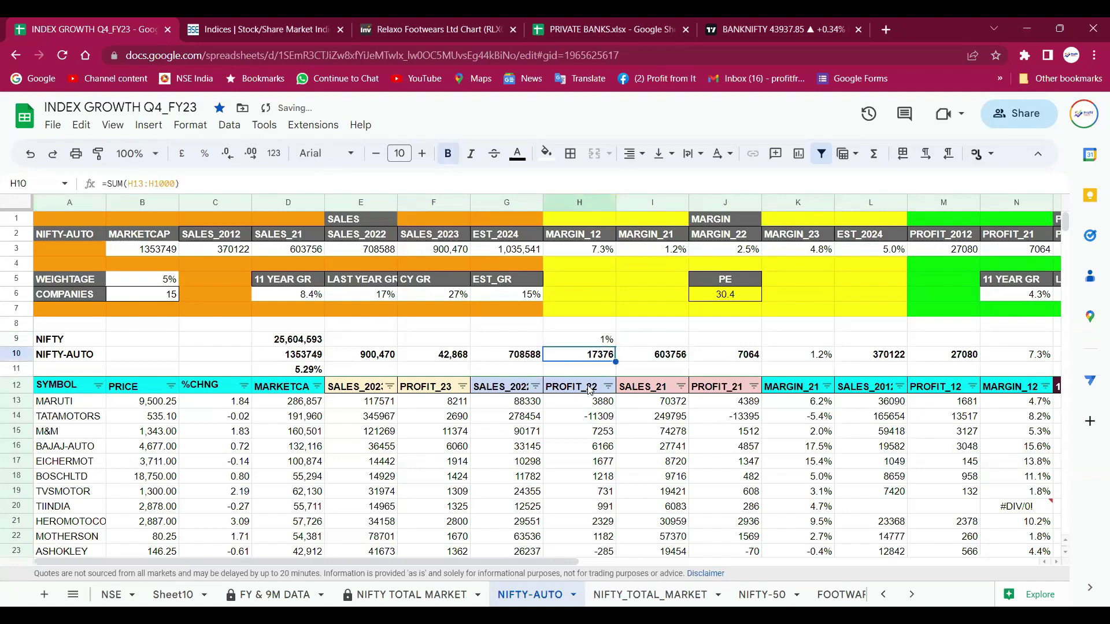
# Step: Enter 2.8% in cell I9, above the NIFTY-AUTO total of the SALES_21 column
pyautogui.press('Up')
pyautogui.press('Right')
pyautogui.write('2.8%')
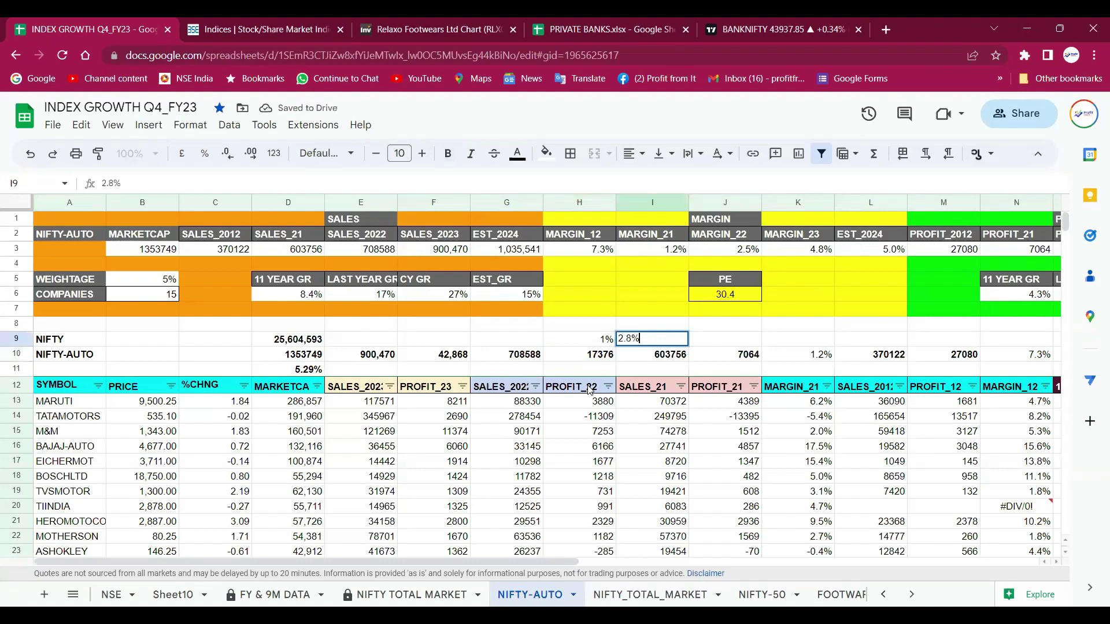
pyautogui.press('Return')
pyautogui.press('Up')
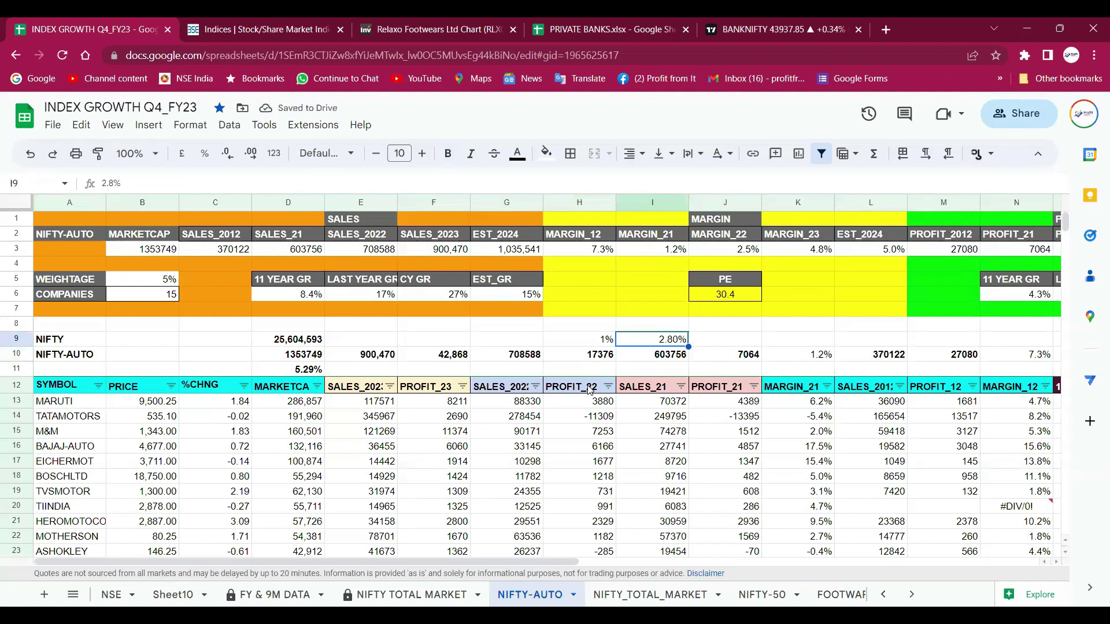
# Step: Clear the percentages from cells H9:I9
pyautogui.press('Left')
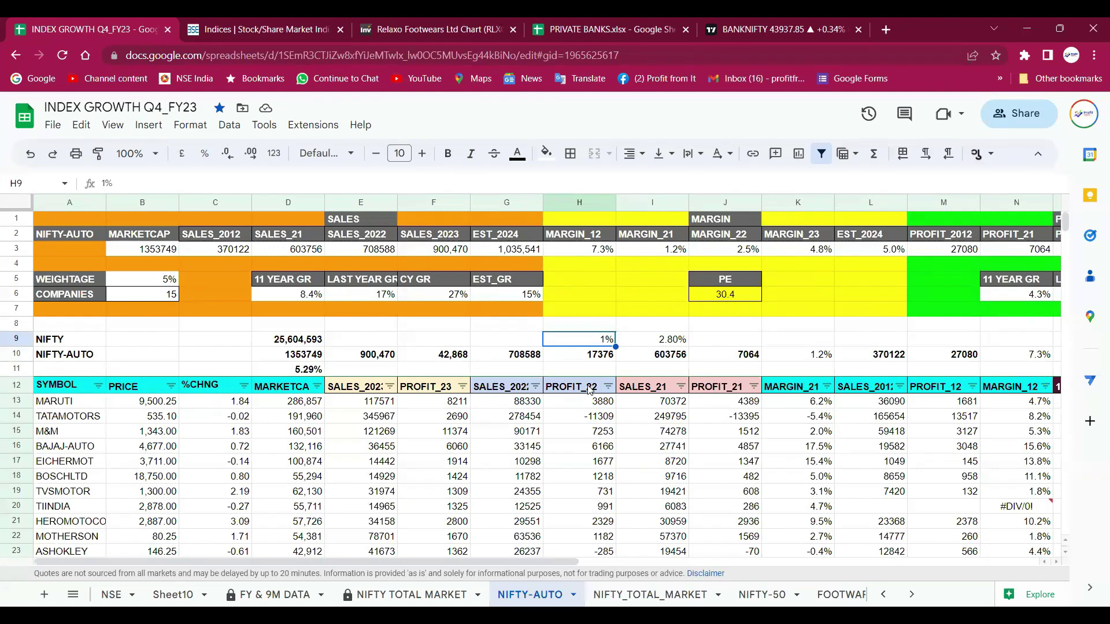
pyautogui.hotkey('shift', 'Right')
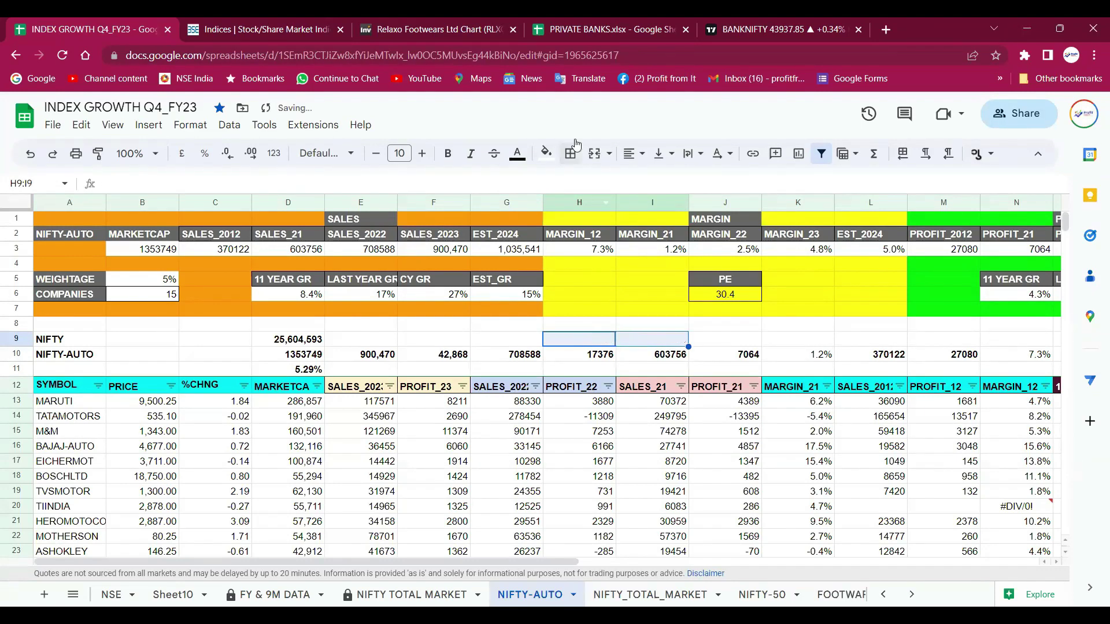
# Step: Switch to the Investing.com chart, search stocks for MARUTI and open the NSE listing of Maruti Suzuki India Ltd
pyautogui.click(434, 31)
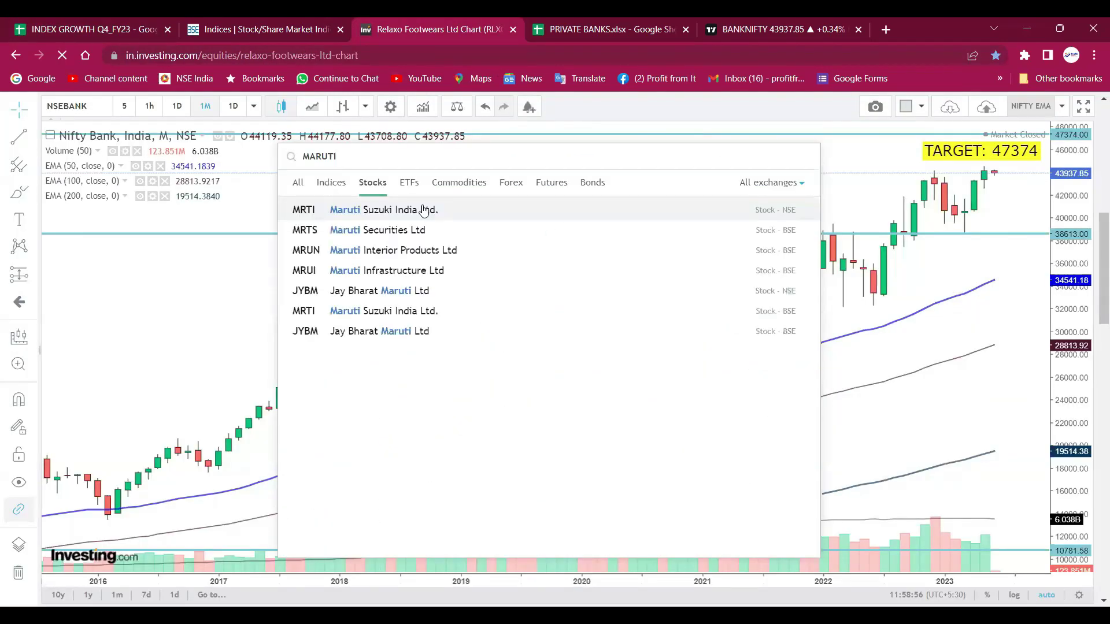
pyautogui.click(424, 210)
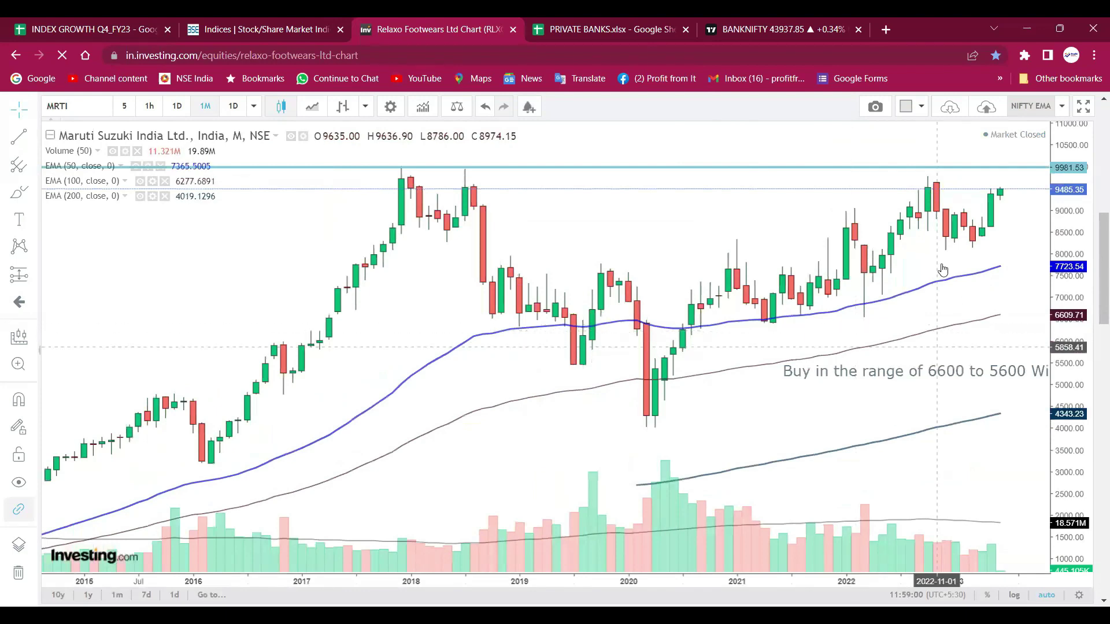
pyautogui.scroll(-2, 997, 215)
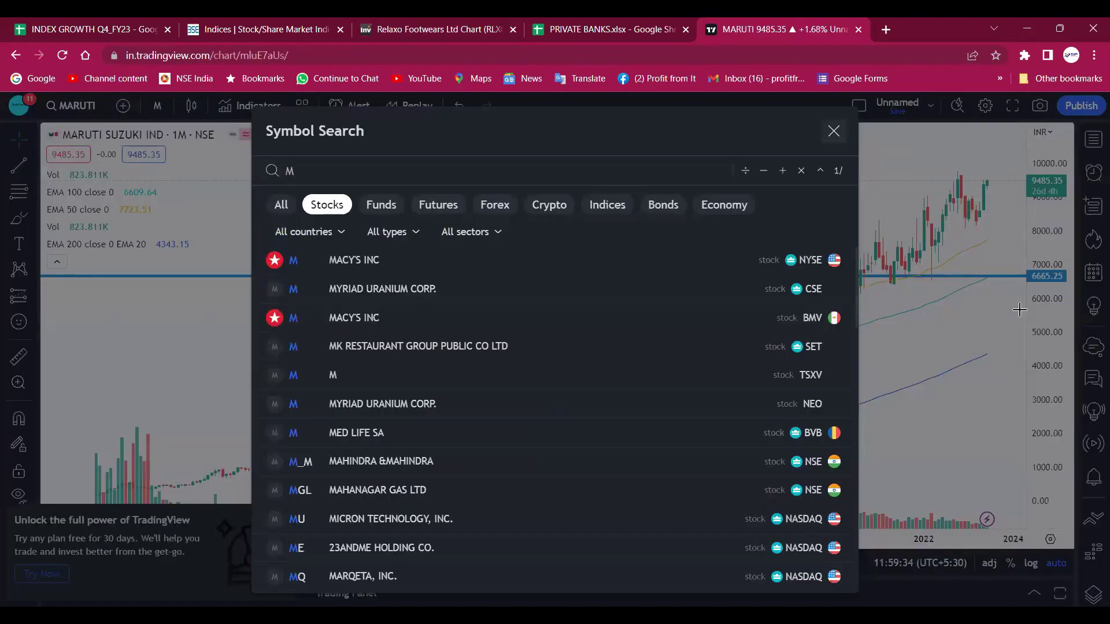
# Step: Review MARUTI's monthly chart in TradingView, including the notes on the buying level and the three-year target
pyautogui.press('Escape')
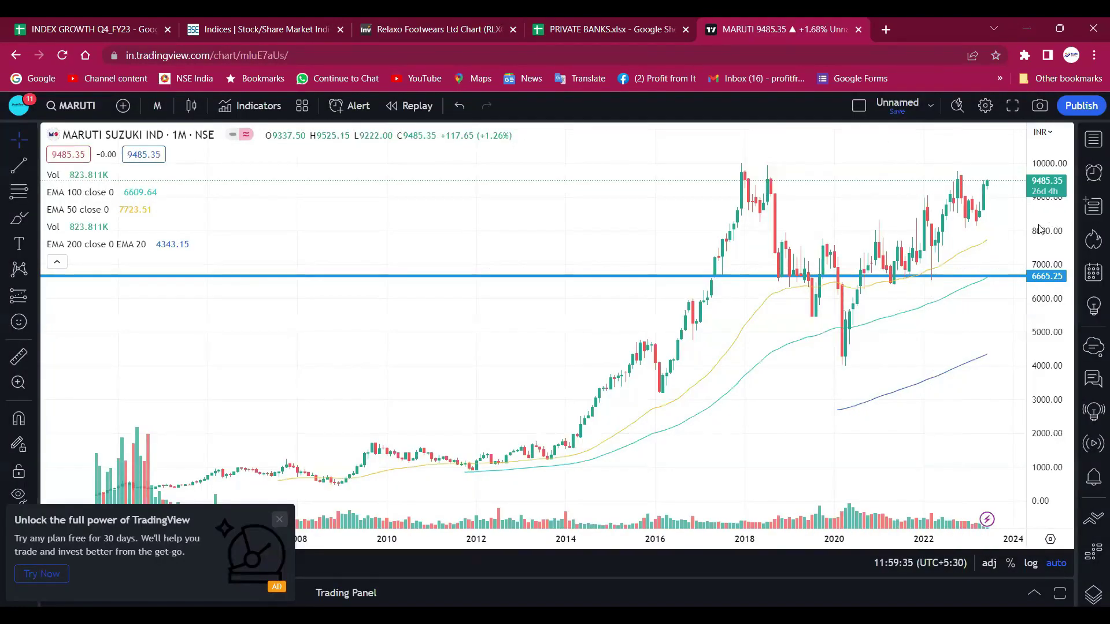
pyautogui.scroll(3, 959, 421)
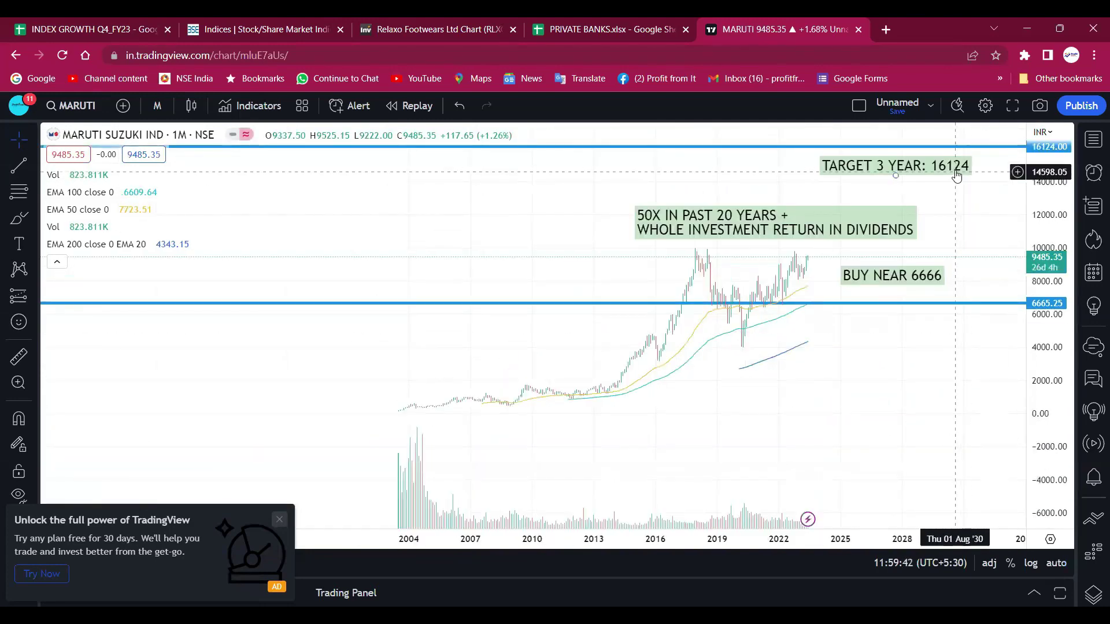
pyautogui.click(957, 168)
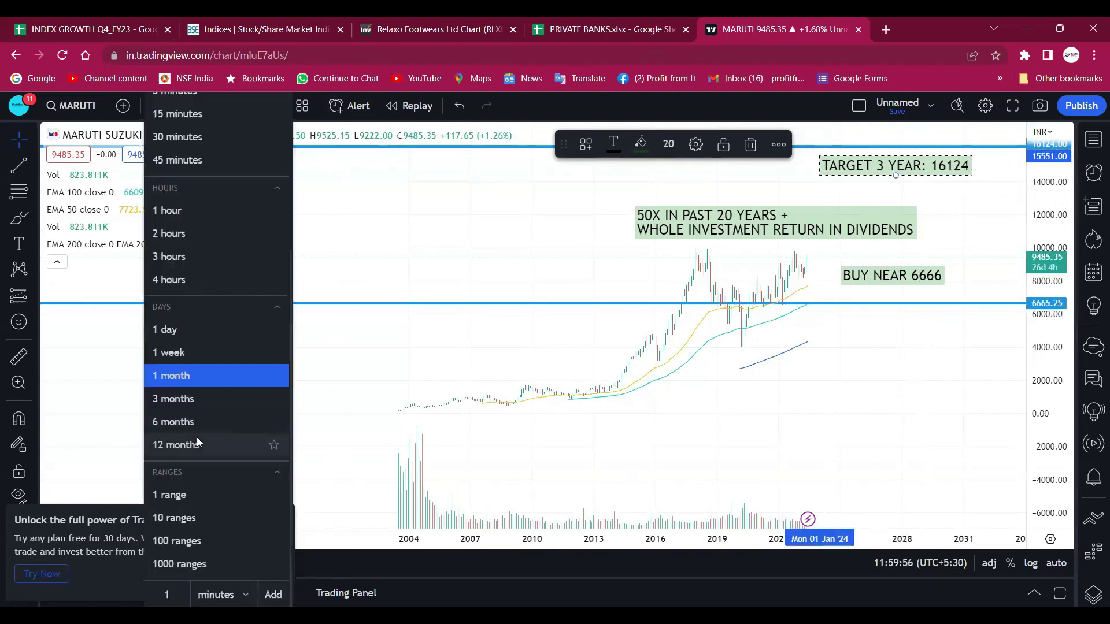
# Step: Set the MARUTI chart to a 12-month interval and examine its yearly candles and long-term price levels
pyautogui.click(199, 442)
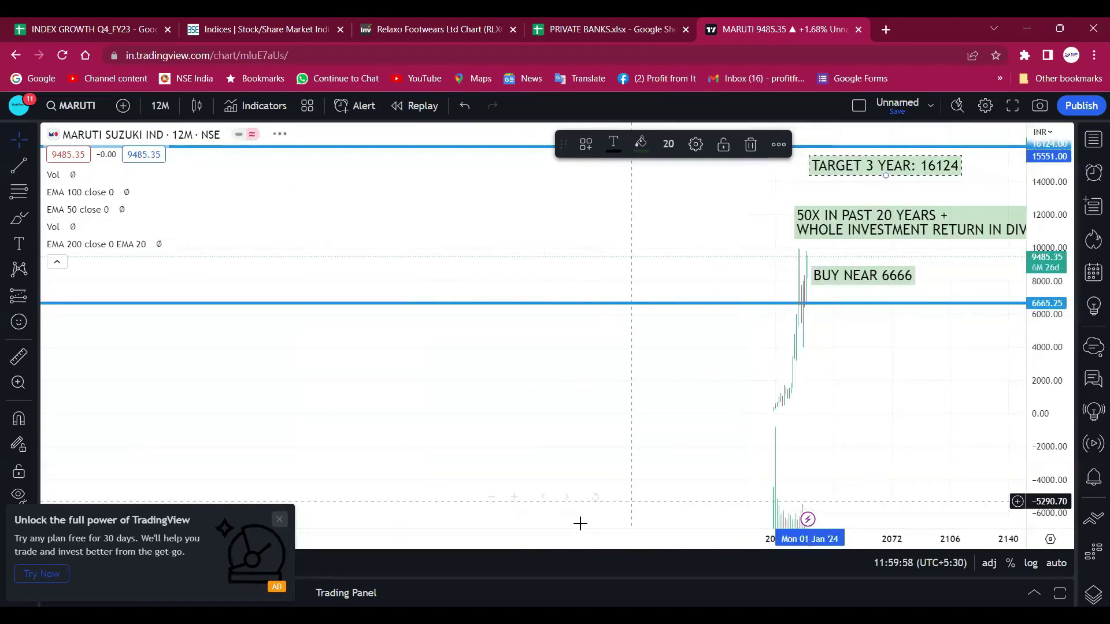
pyautogui.click(596, 497)
pyautogui.scroll(5, 686, 414)
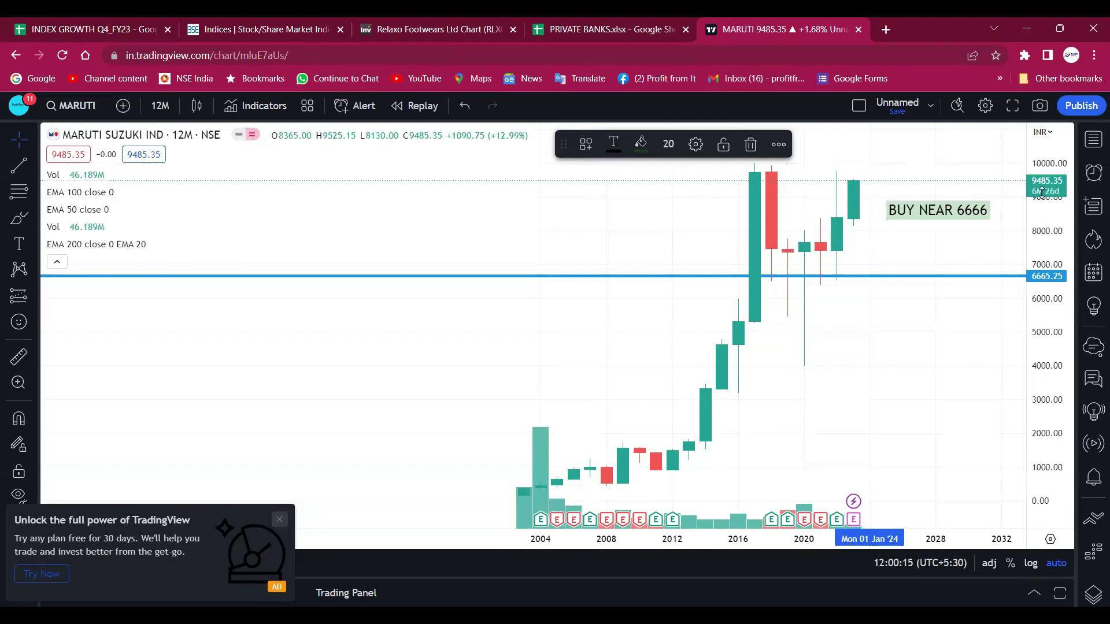
pyautogui.moveTo(1037, 197); pyautogui.dragTo(1048, 213)
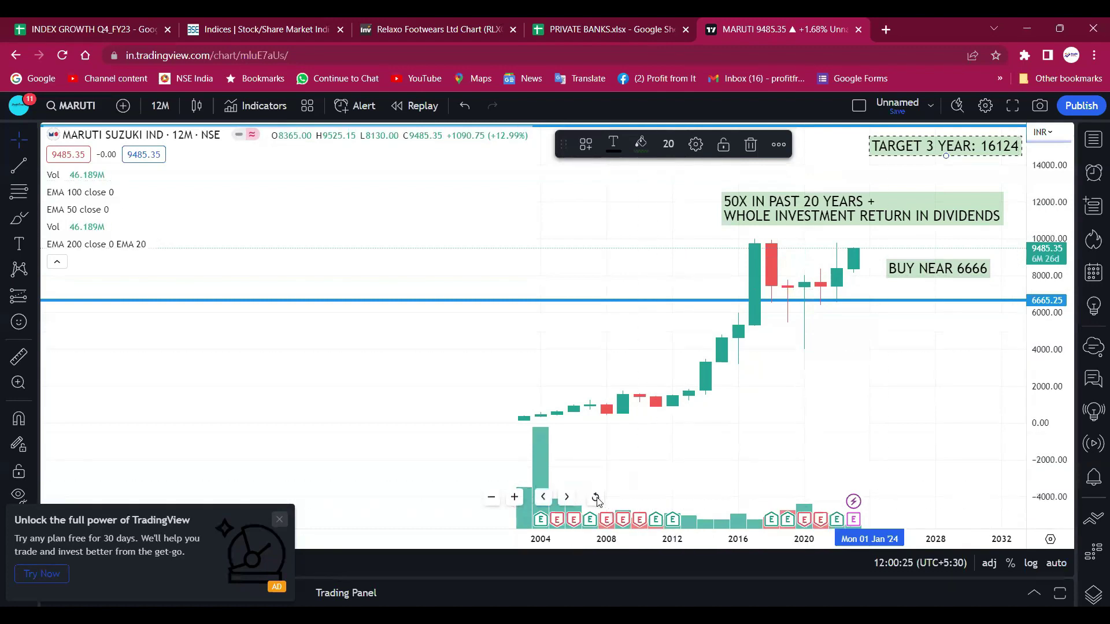
pyautogui.click(594, 496)
pyautogui.scroll(4, 827, 412)
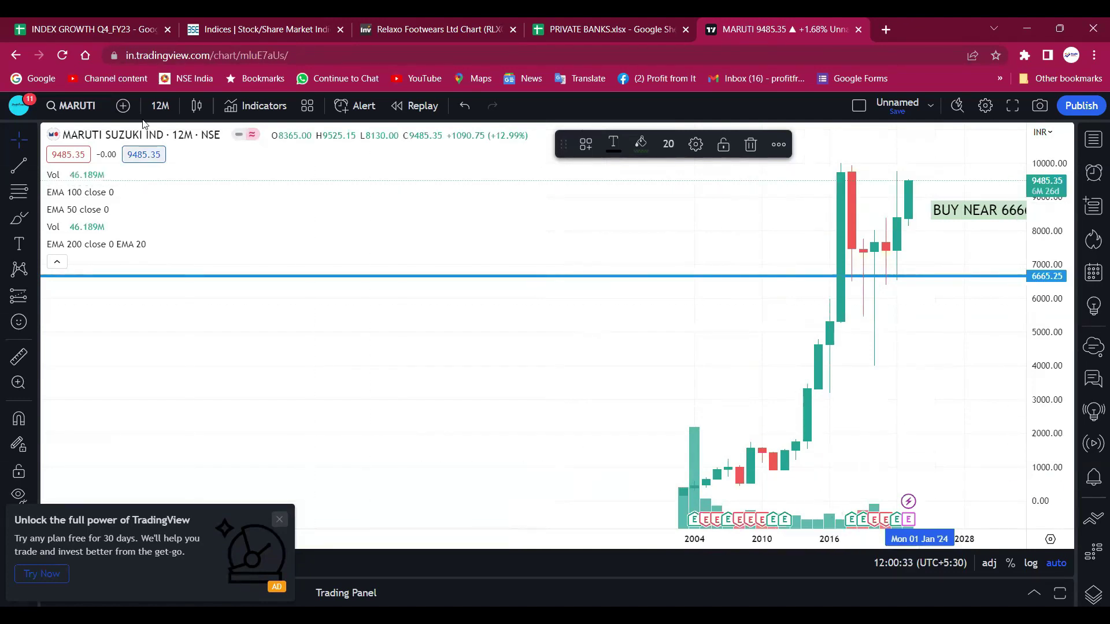
# Step: Return to the INDEX GROWTH Q4_FY23 spreadsheet
pyautogui.hotkey('ctrl', '1')
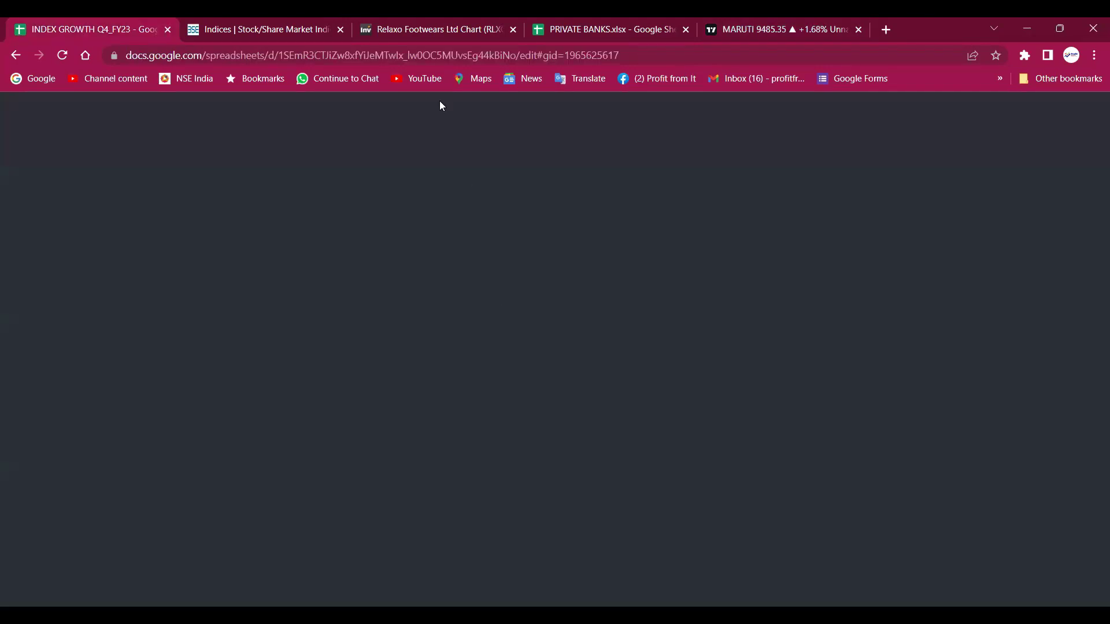